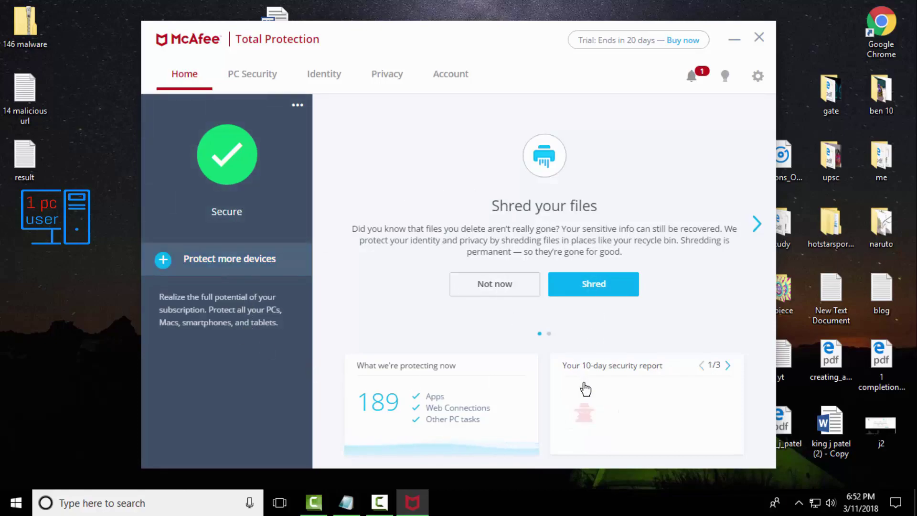
View the first tips of the McAfee feature tour, up to the Action Center tip, and close the tour
left_click(725, 76)
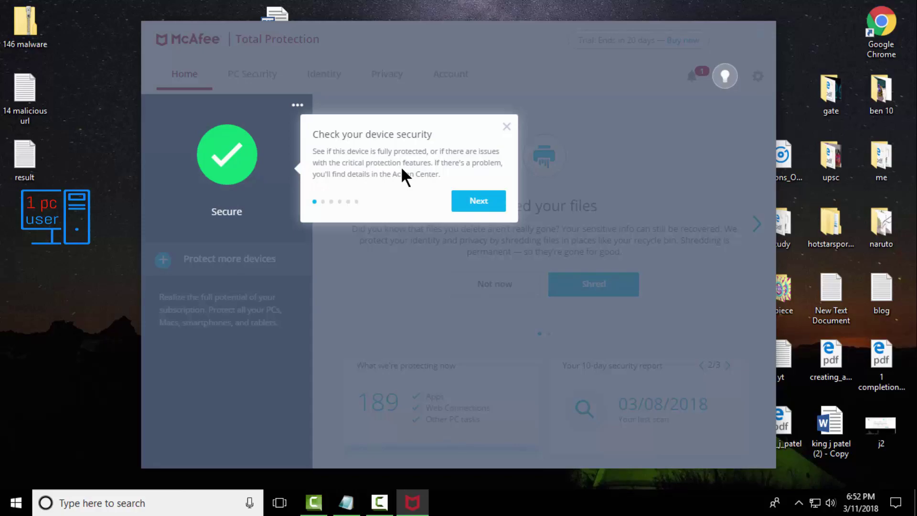
left_click(471, 201)
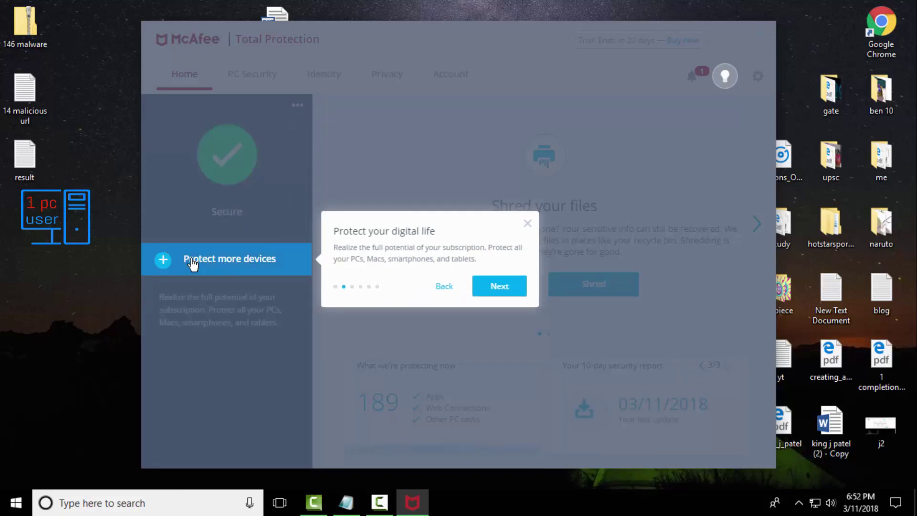
left_click(506, 289)
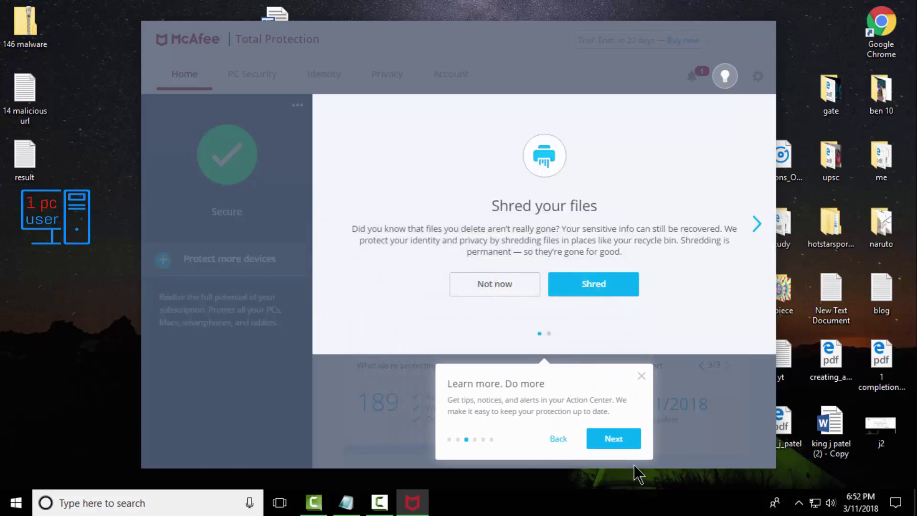
left_click(641, 376)
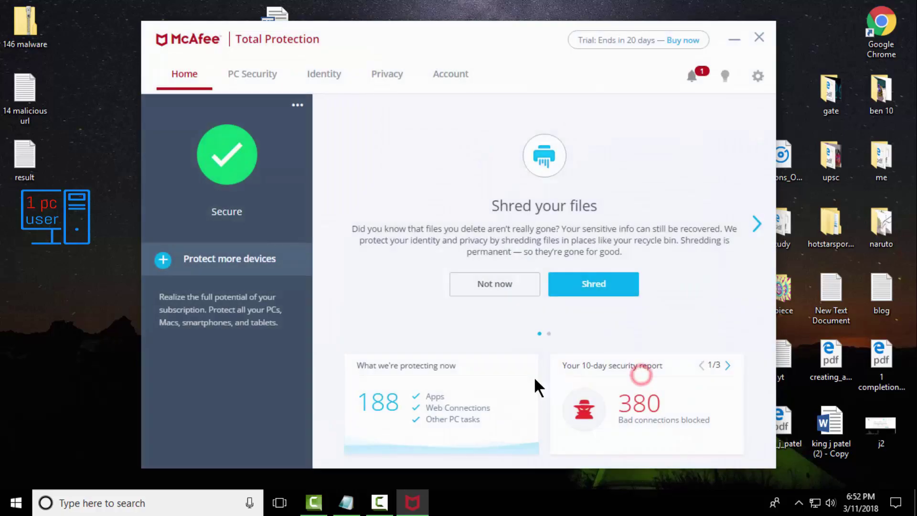
Review the PC Security section and its quick and full scan options, then close the scan window
left_click(265, 74)
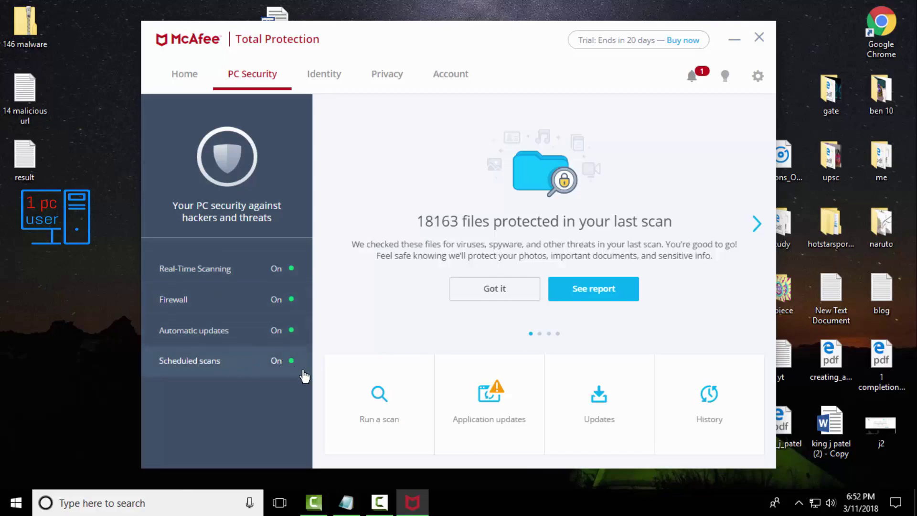
left_click(377, 401)
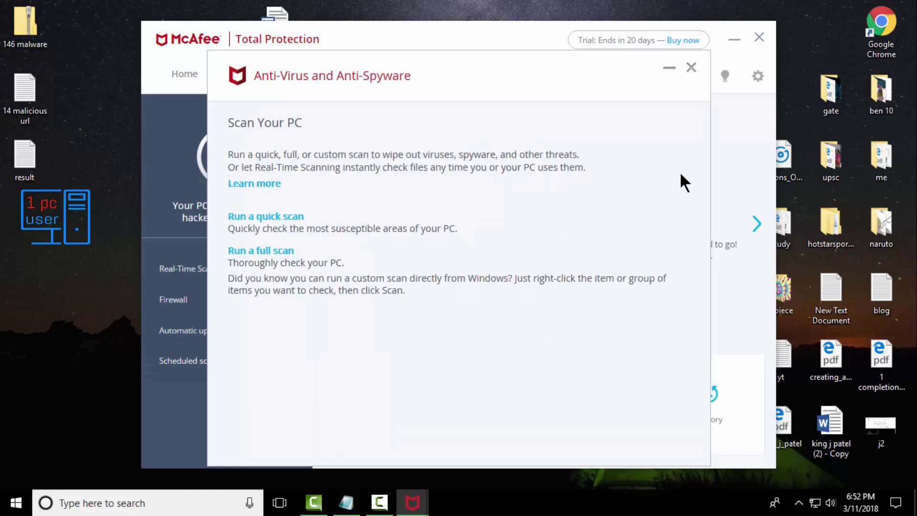
left_click(691, 68)
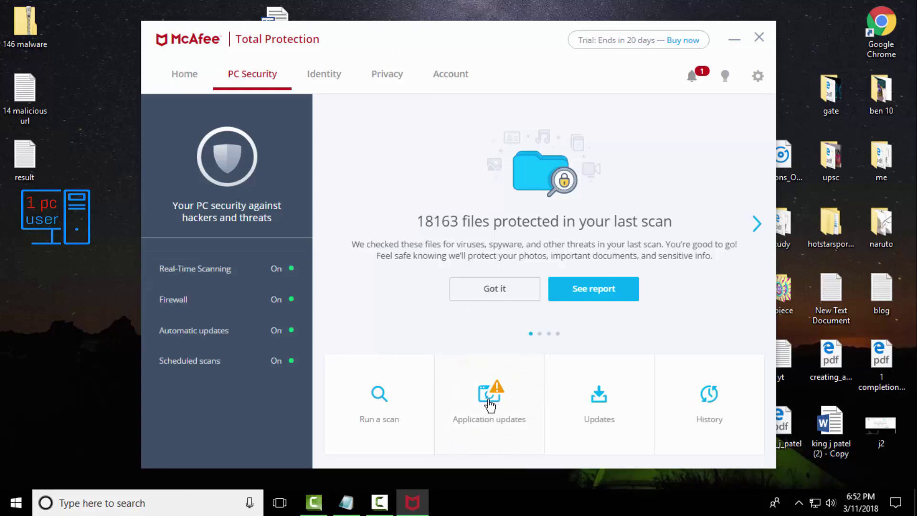
Review the application updates listed by the Vulnerability Scanner and close it without installing any
left_click(502, 449)
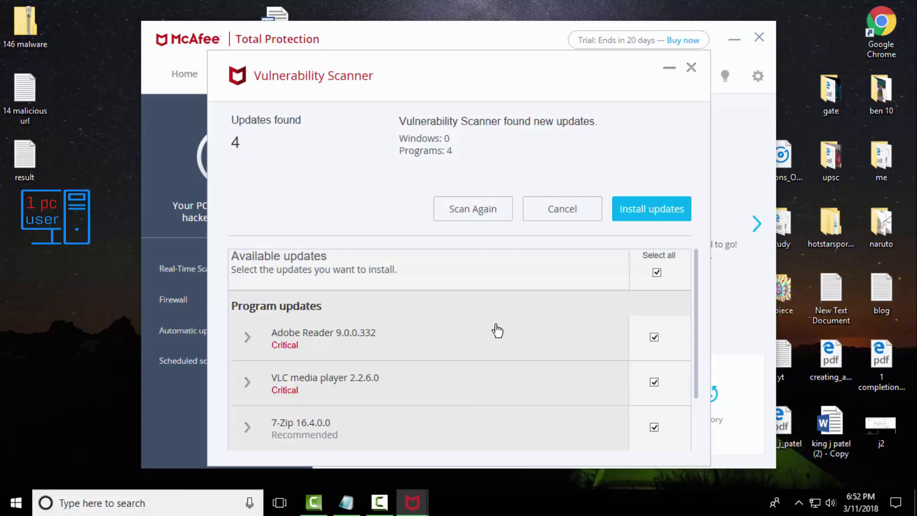
scroll(497, 330, "down", 2)
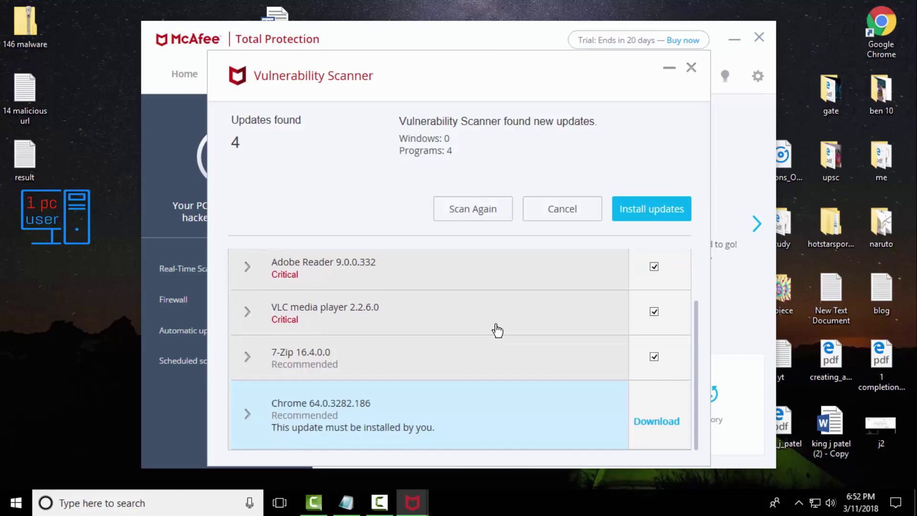
scroll(497, 330, "up", 2)
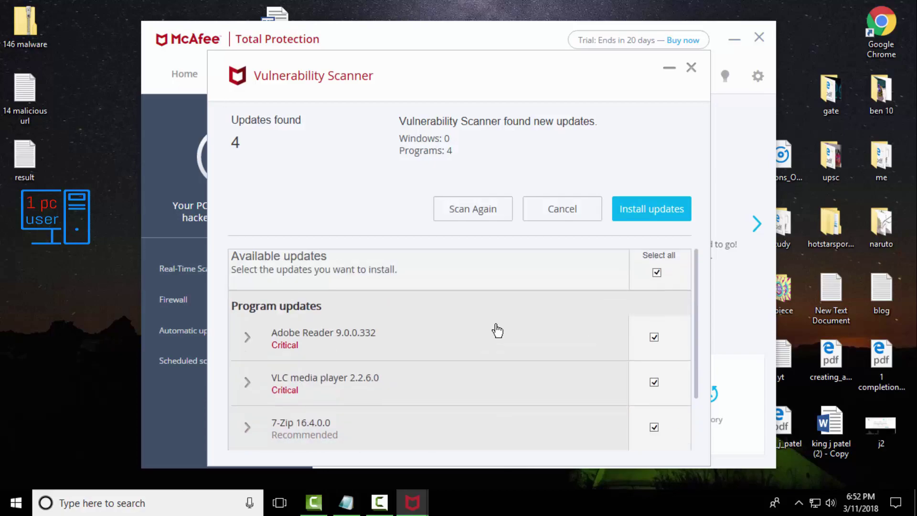
scroll(497, 330, "down", 2)
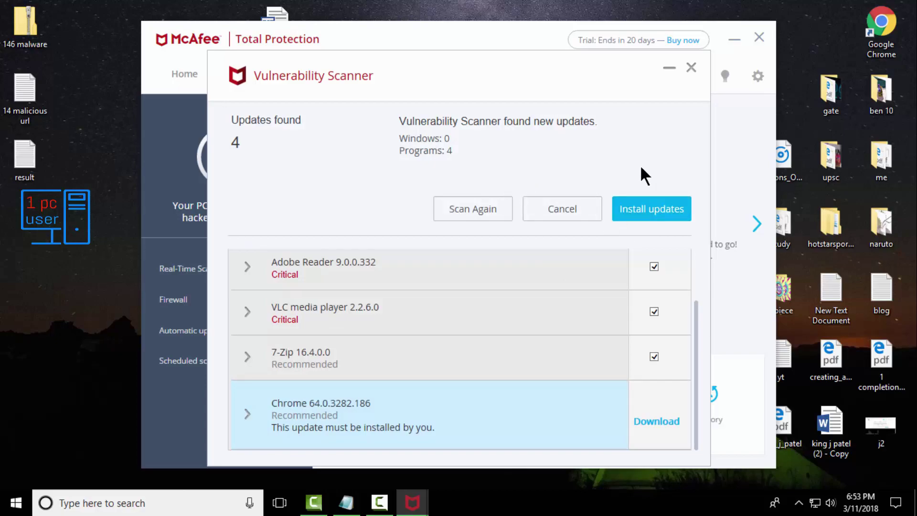
left_click(691, 67)
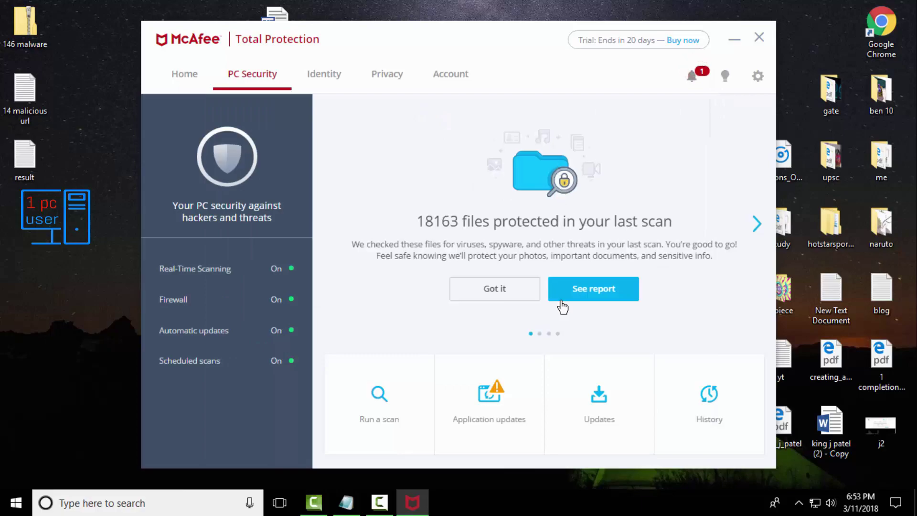
Start a check for McAfee updates and close the updates window
left_click(597, 406)
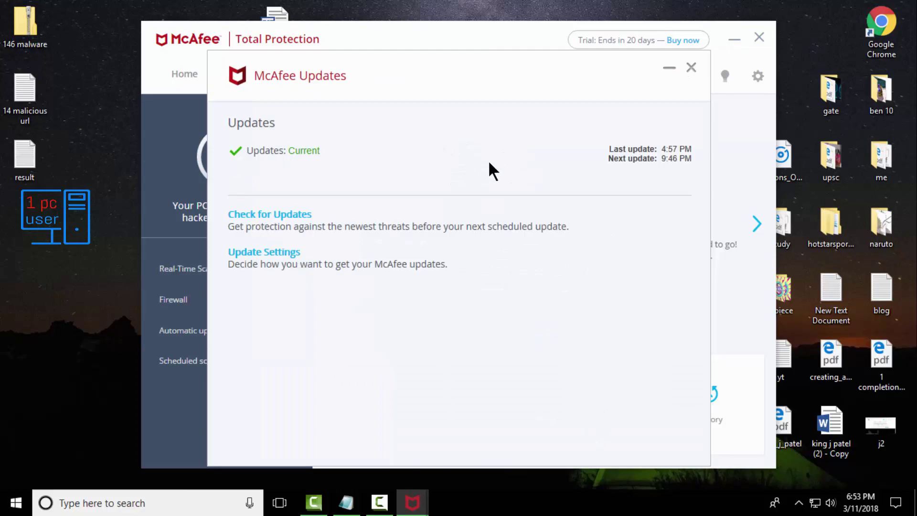
left_click(281, 214)
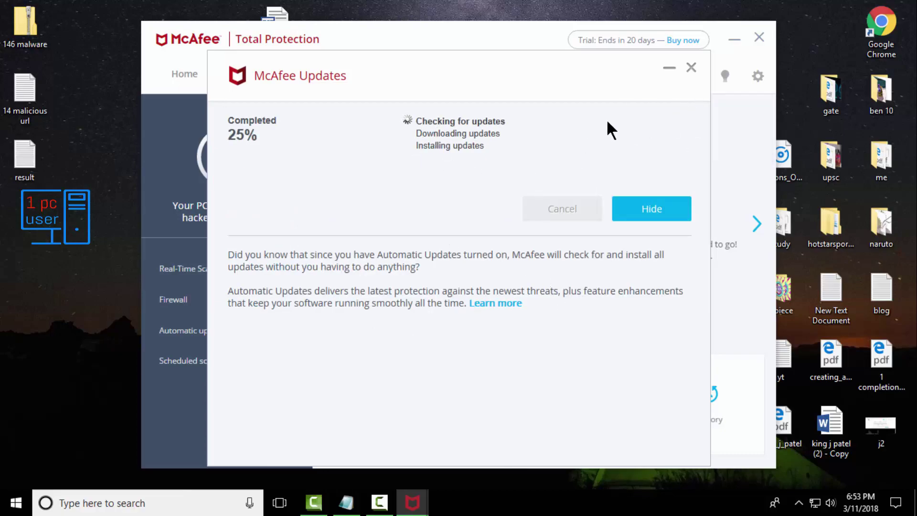
left_click(691, 67)
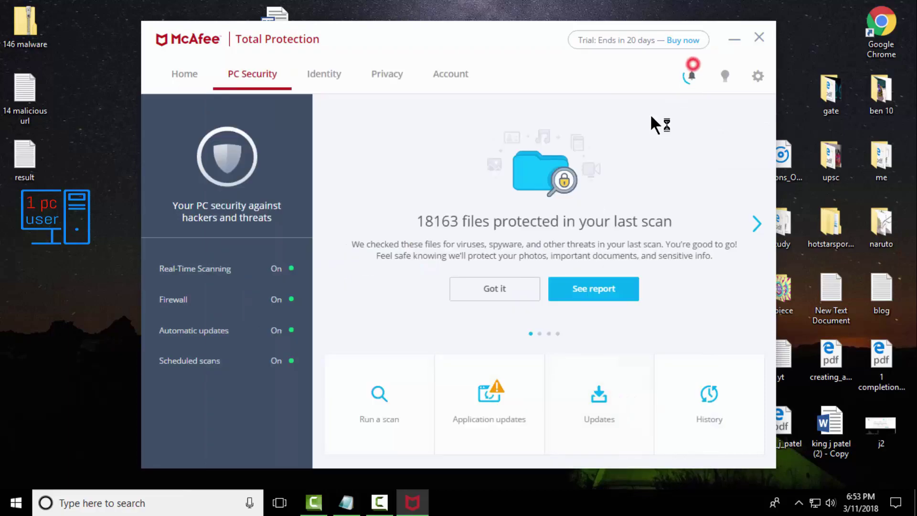
Review the Identity and Privacy sections, open File Lock, and leave its vault wizard without creating a vault
left_click(332, 77)
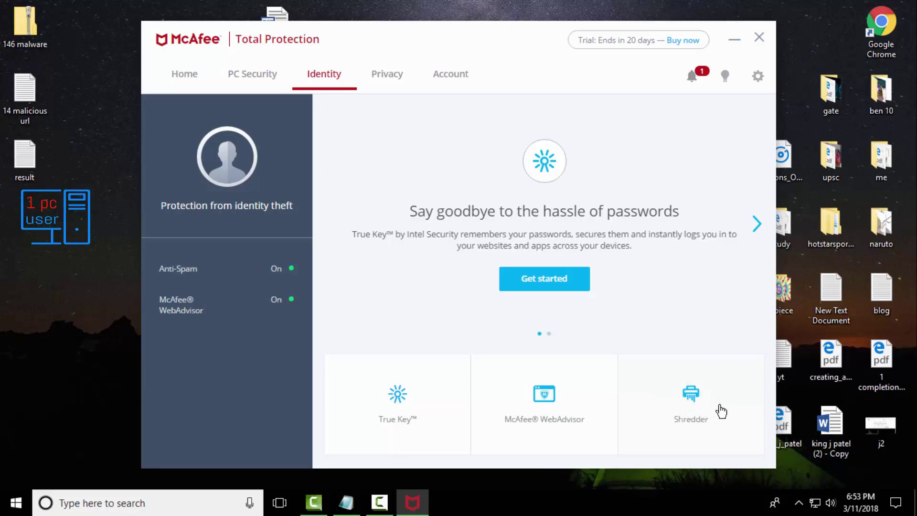
left_click(391, 84)
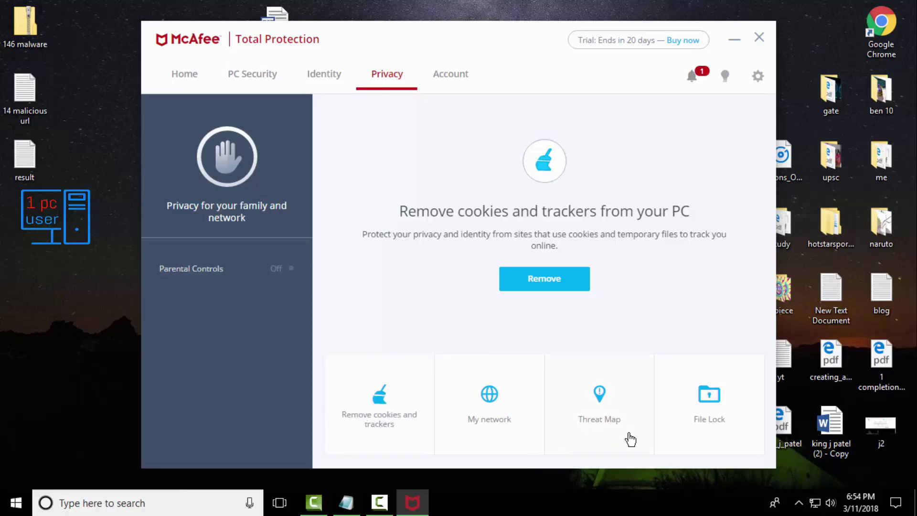
left_click(708, 401)
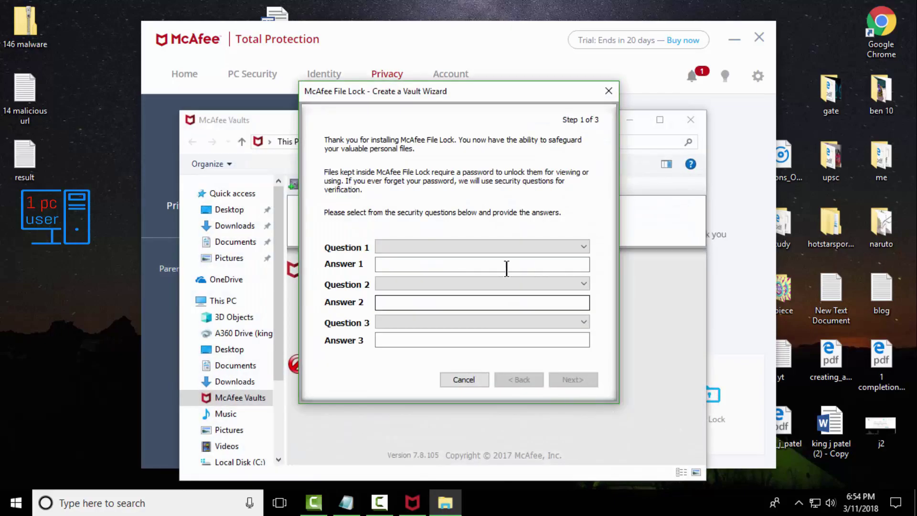
left_click(465, 377)
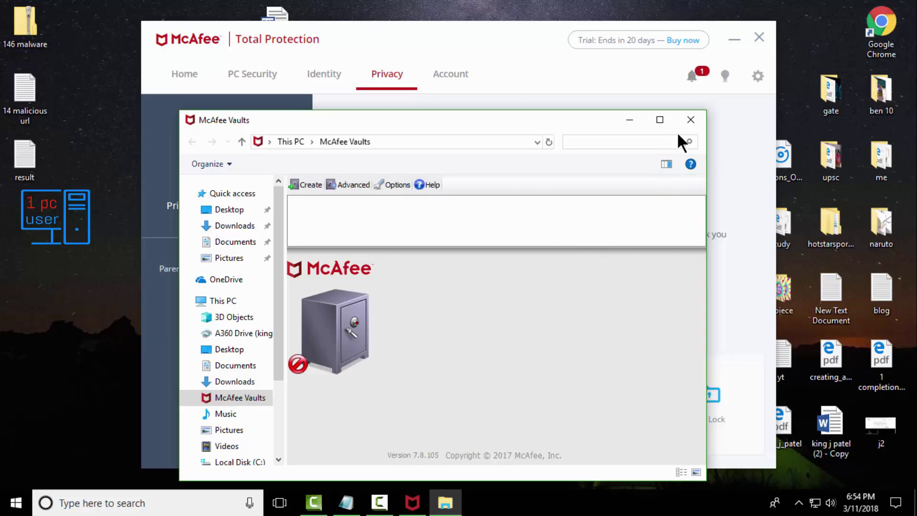
left_click(691, 119)
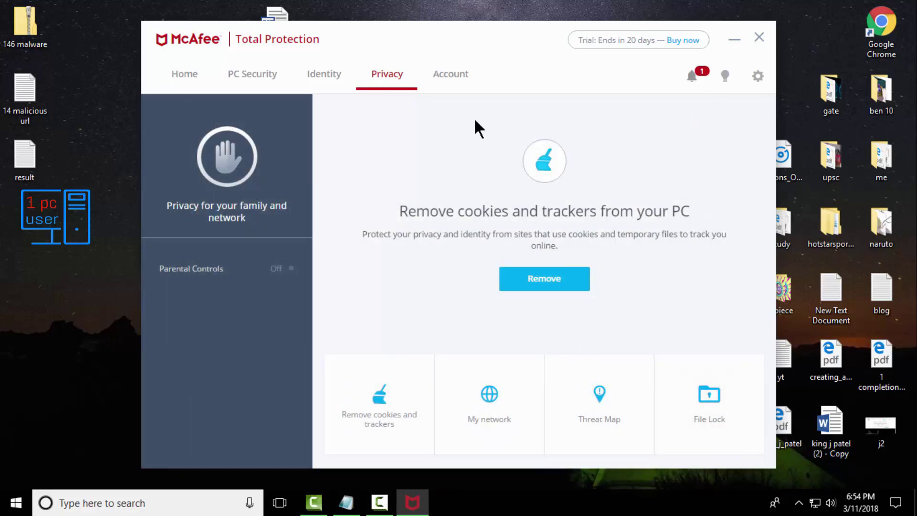
View the account subscription details, return to the Home section, and close McAfee Total Protection
left_click(456, 76)
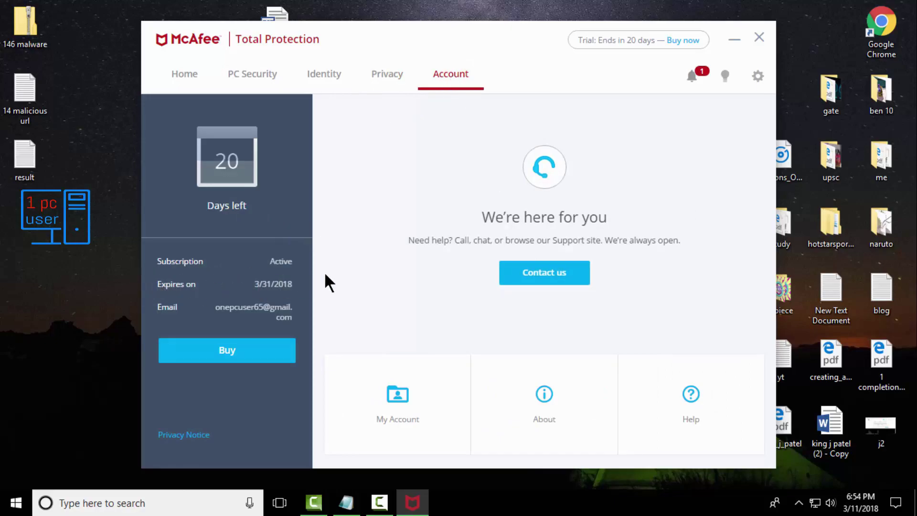
left_click(184, 75)
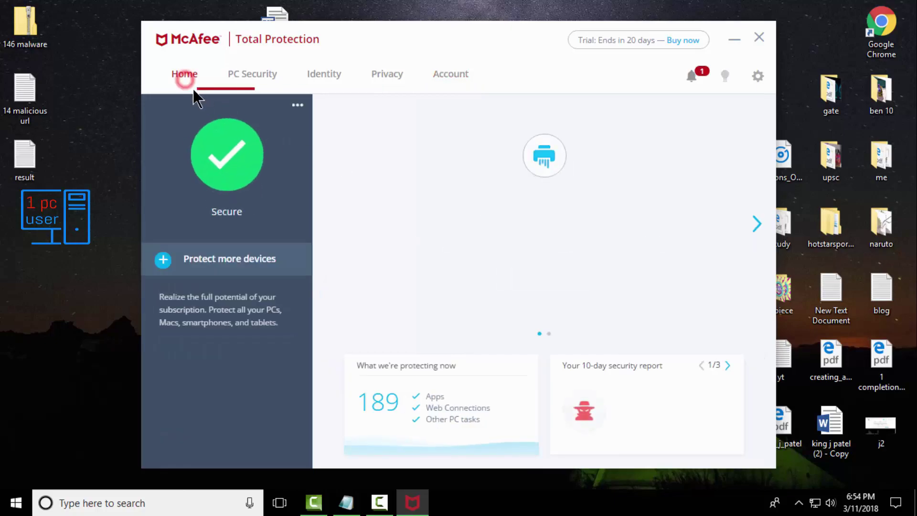
left_click(759, 38)
Open 92.63.197.38/ran.exe from the "14 malicious url" desktop file in Chrome and block its download
double_click(25, 90)
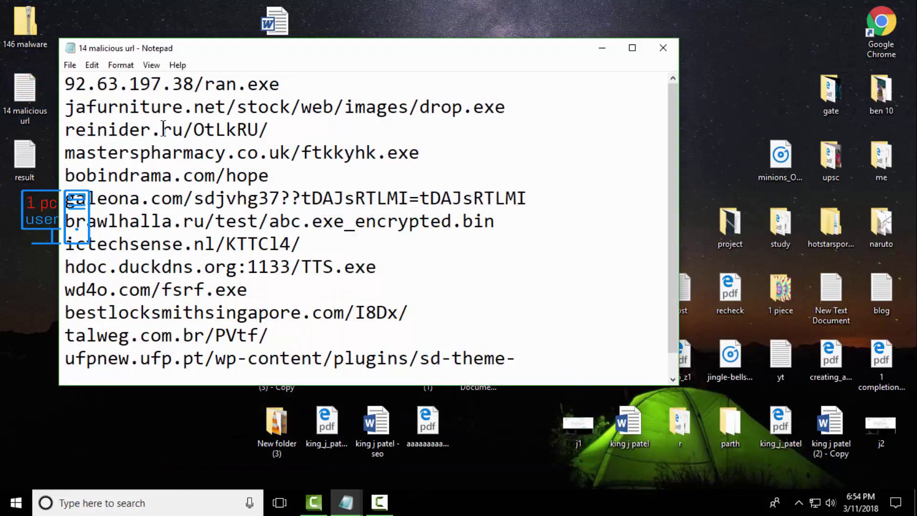
left_click_drag(287, 84, 67, 85)
right_click(86, 89)
left_click(121, 133)
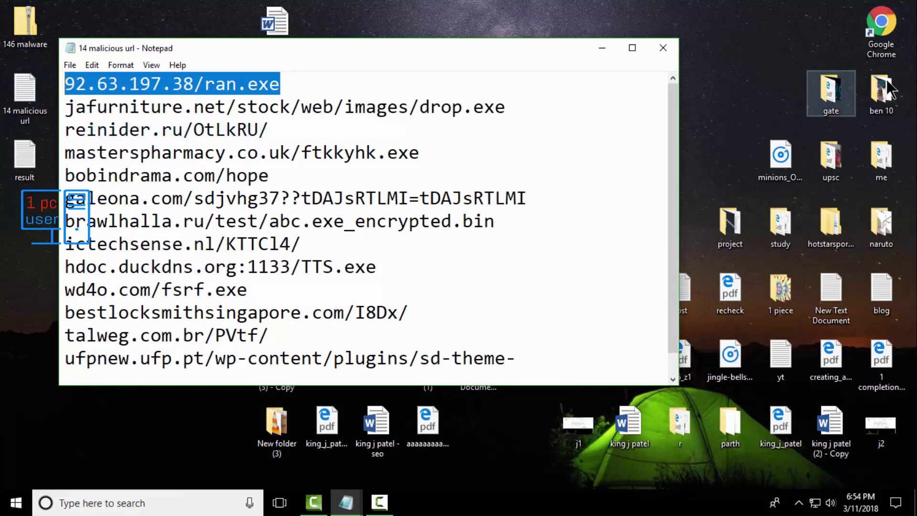
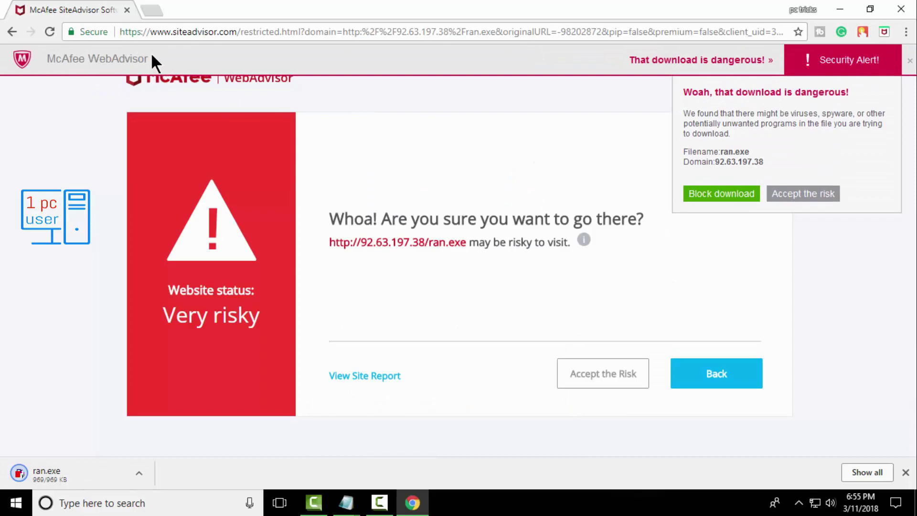
left_click(717, 193)
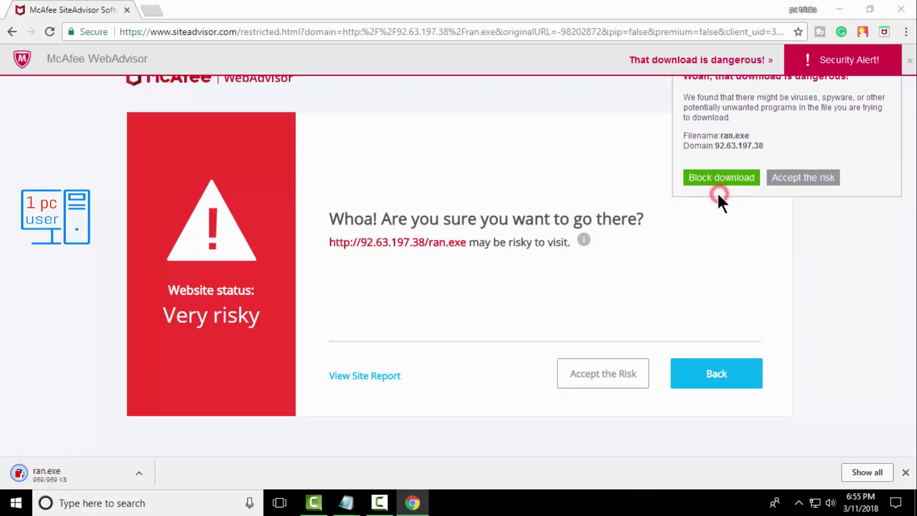
Switch to the "14 malicious url" Notepad file and copy the address jafurniture.net/stock/web/images/drop.exe
left_click(346, 503)
left_click(382, 438)
left_click_drag(66, 107, 479, 108)
right_click(479, 108)
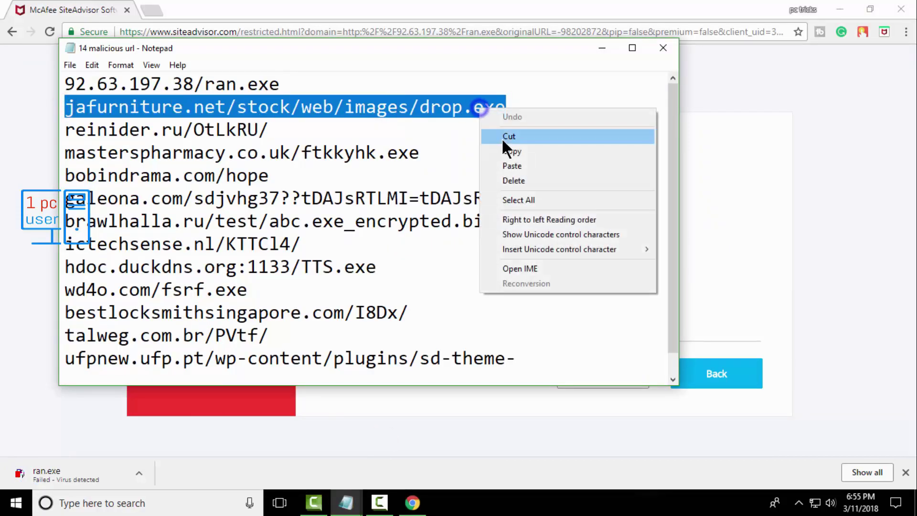
left_click(509, 148)
Load the copied jafurniture.net address in Chrome and block the drop.exe download
left_click(179, 30)
right_click(179, 29)
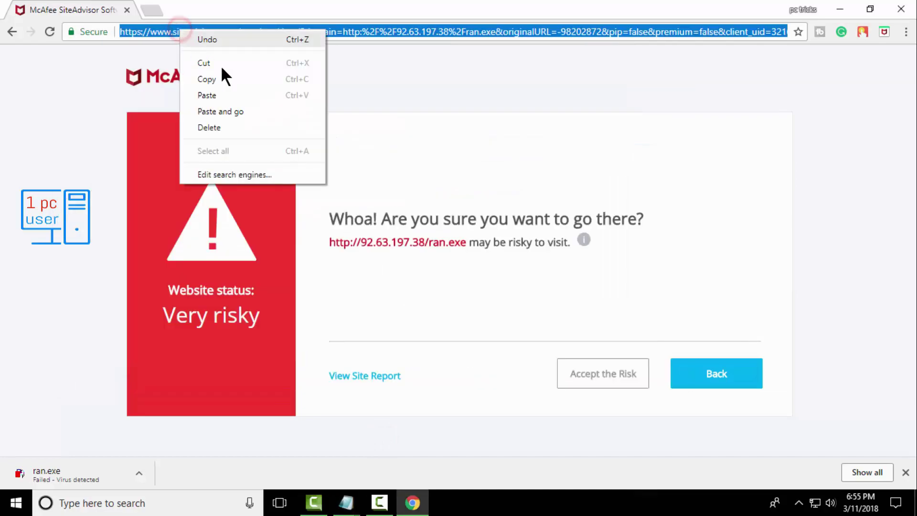
left_click(248, 113)
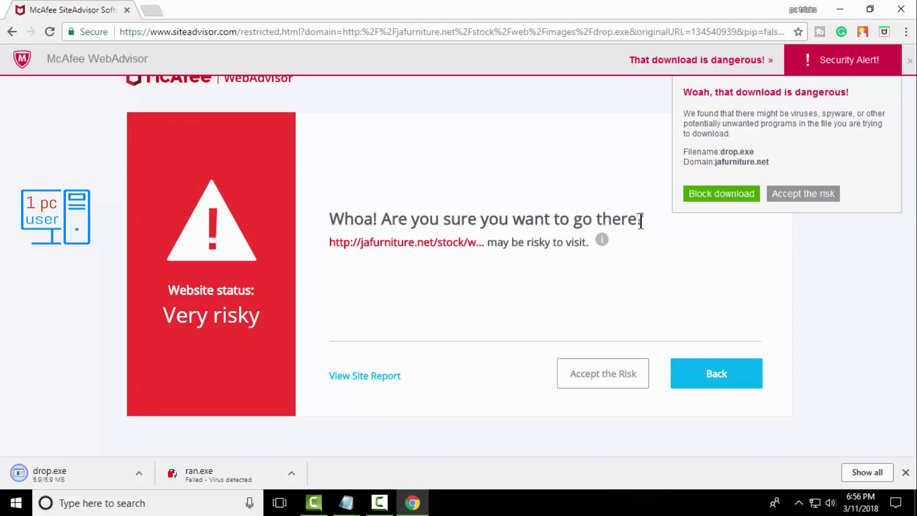
left_click(697, 200)
Switch back to the malicious URL list in Notepad and copy the address reinider.ru/OtLkRU/
left_click(352, 501)
left_click(374, 461)
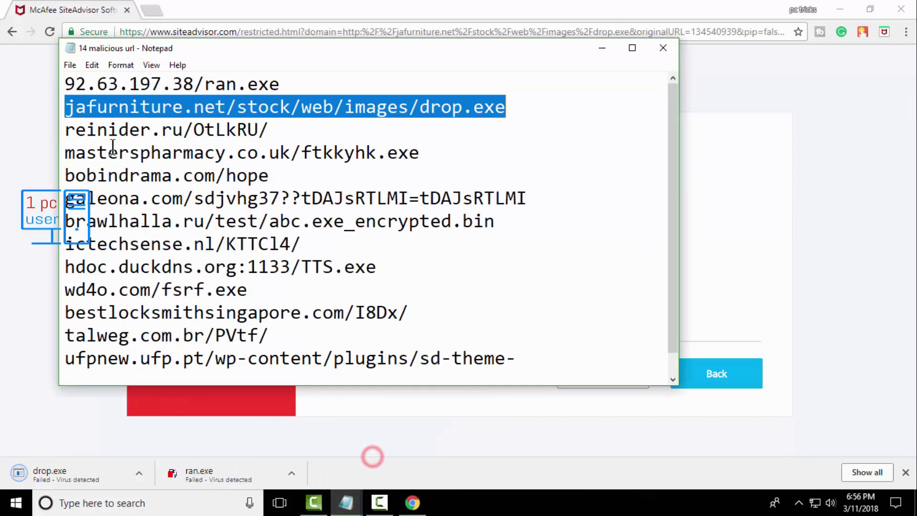
left_click_drag(66, 128, 260, 130)
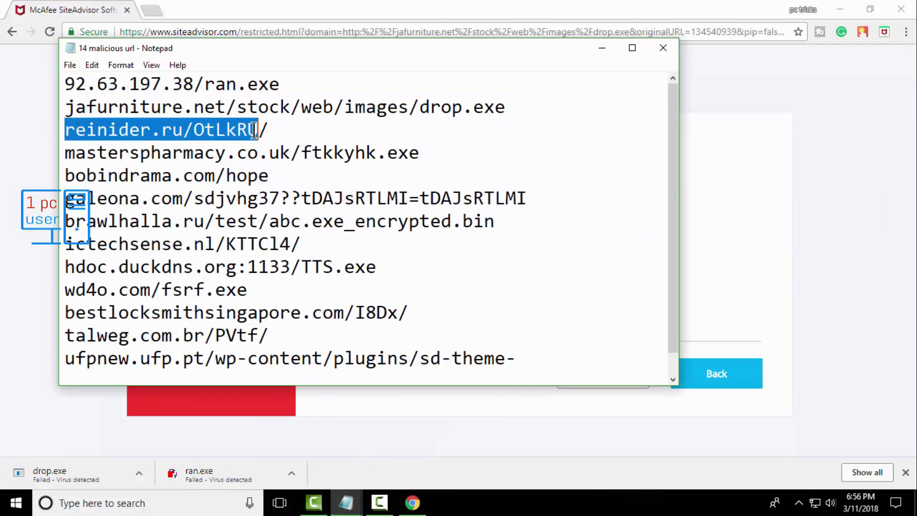
left_click(253, 129)
left_click_drag(65, 125, 268, 129)
right_click(250, 124)
left_click(276, 165)
Load the copied reinider.ru/OtLkRU/ address in Chrome
left_click(226, 32)
right_click(225, 31)
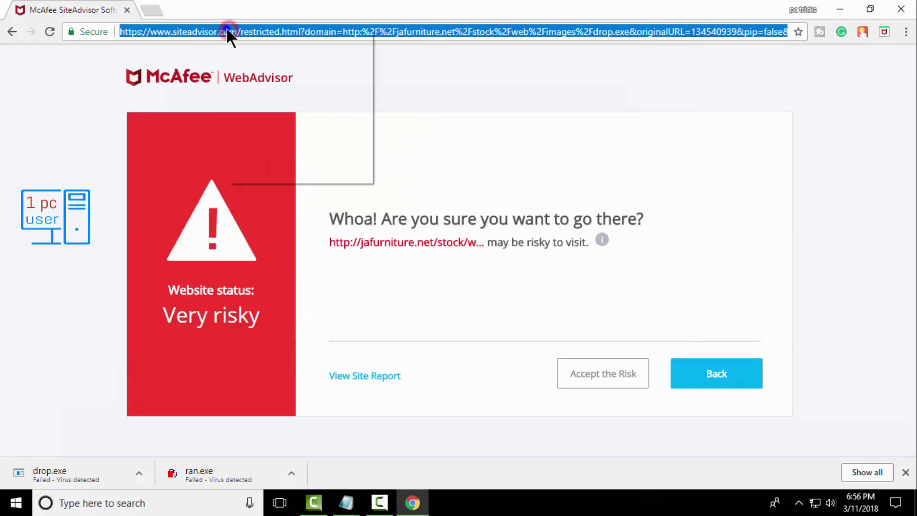
left_click(249, 108)
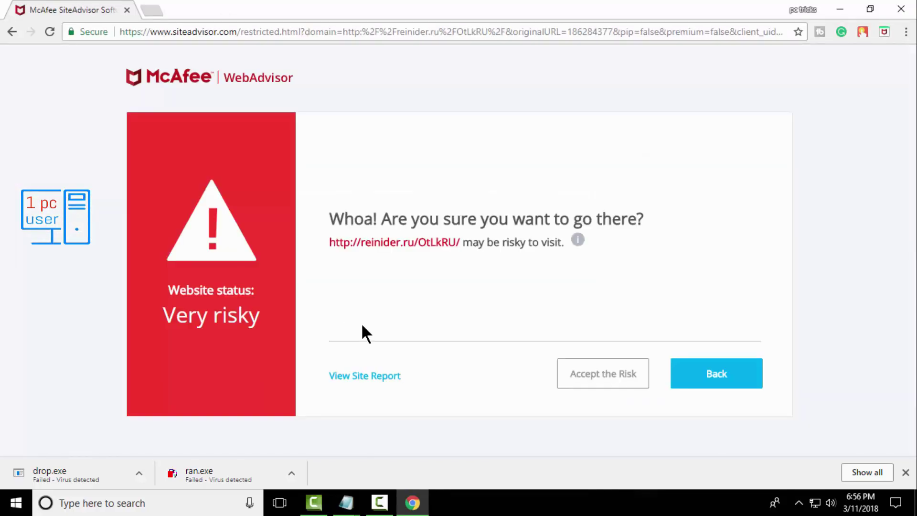
Switch back to the "14 malicious url" list in Notepad and copy the address masterspharmacy.co.uk/ftkkyhk.exe
mouse_move(345, 502)
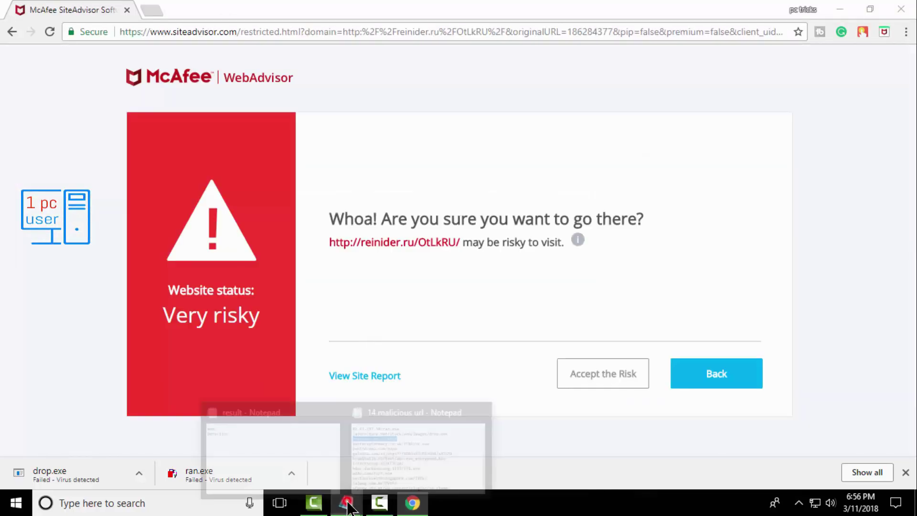
left_click(388, 445)
left_click_drag(418, 152, 64, 153)
right_click(81, 152)
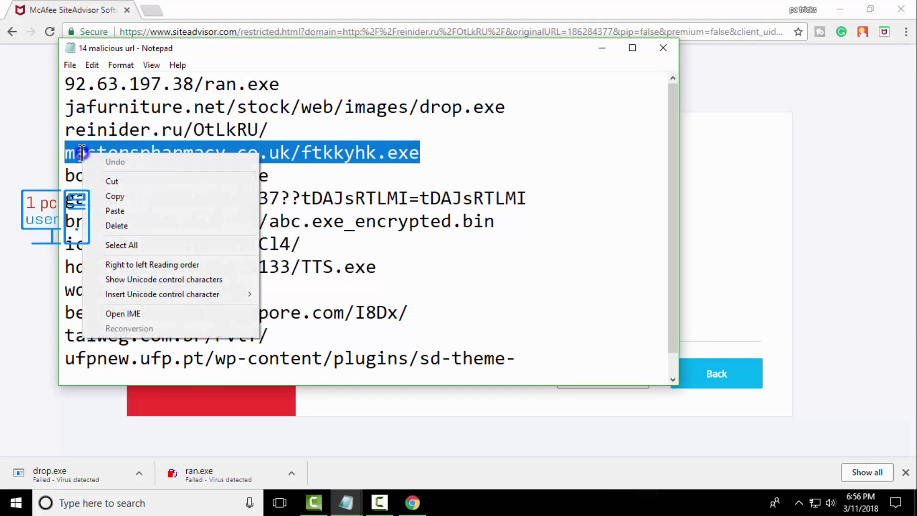
left_click(106, 195)
Load the copied masterspharmacy.co.uk address in Chrome and block the ftkkyhk.exe download
left_click(148, 30)
right_click(148, 30)
left_click(180, 111)
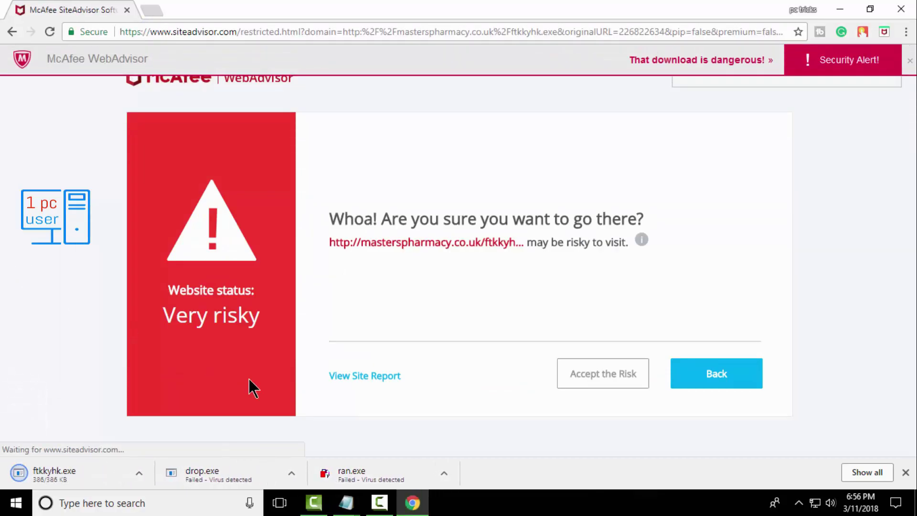
left_click(696, 196)
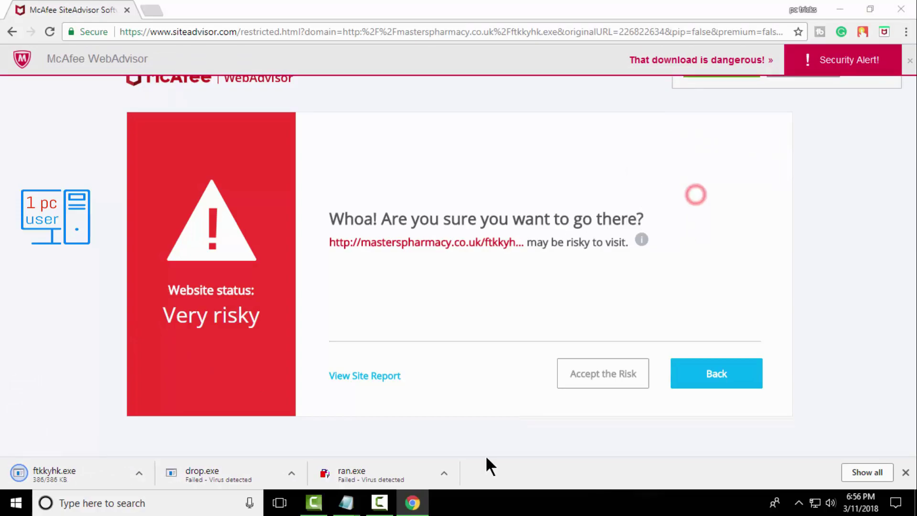
Copy bobindrama.com/hope from the malicious URL list in Notepad and load it in Chrome
mouse_move(346, 502)
left_click(380, 461)
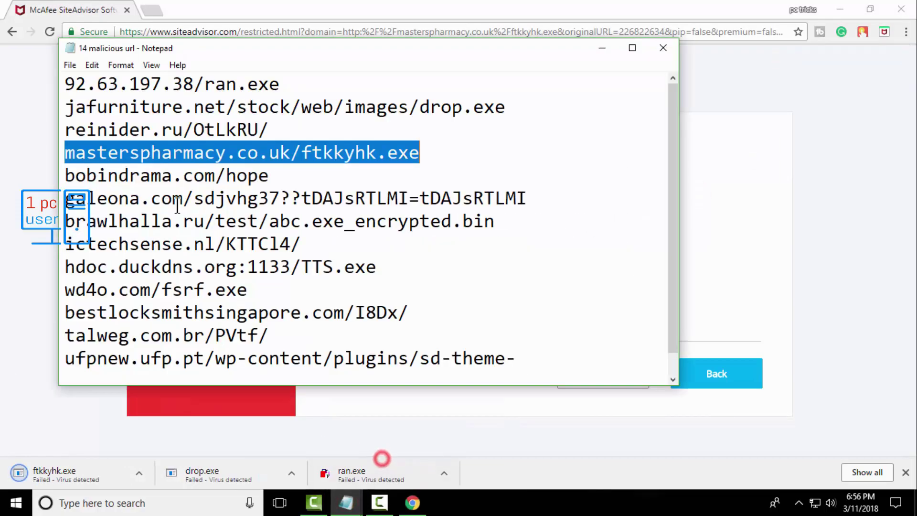
left_click_drag(64, 173, 315, 173)
right_click(233, 177)
left_click(260, 206)
left_click(227, 32)
right_click(226, 32)
left_click(229, 108)
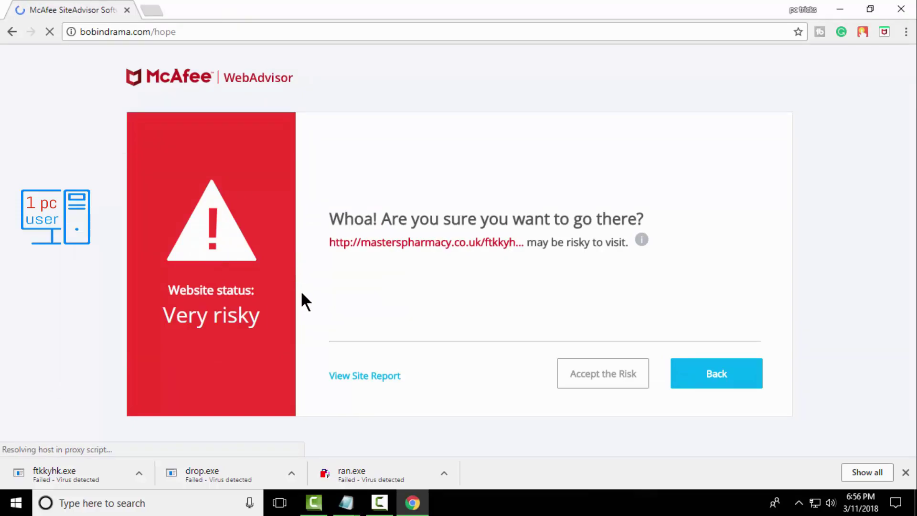
Copy galeona.com/sdjvhg37??tDAJsRTLMI=tDAJsRTLMI from the Notepad URL list and load it in Chrome
mouse_move(339, 504)
left_click(422, 434)
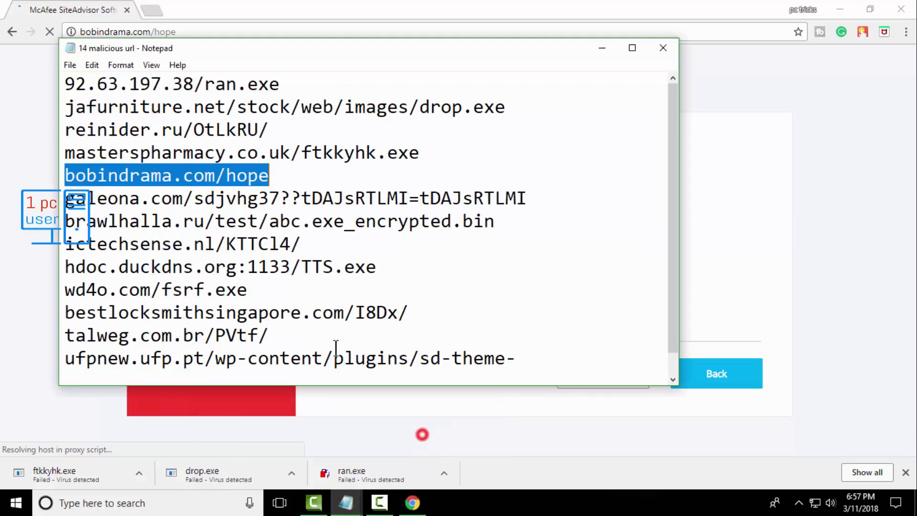
left_click_drag(70, 196, 501, 198)
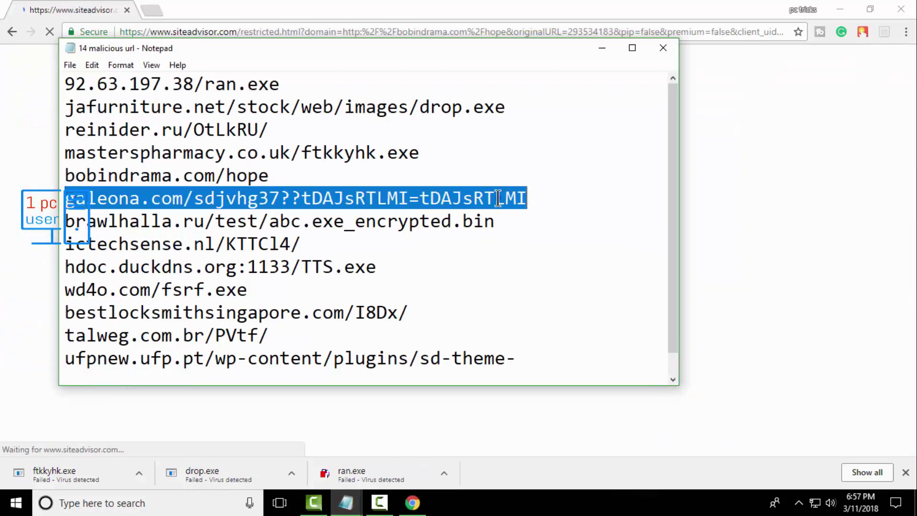
right_click(499, 197)
left_click(530, 242)
key("alt+Tab")
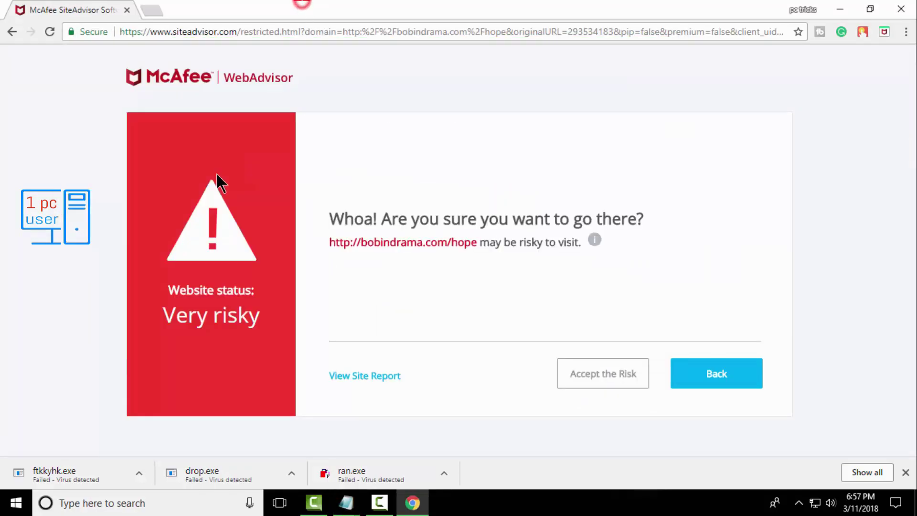
right_click(212, 31)
left_click(241, 114)
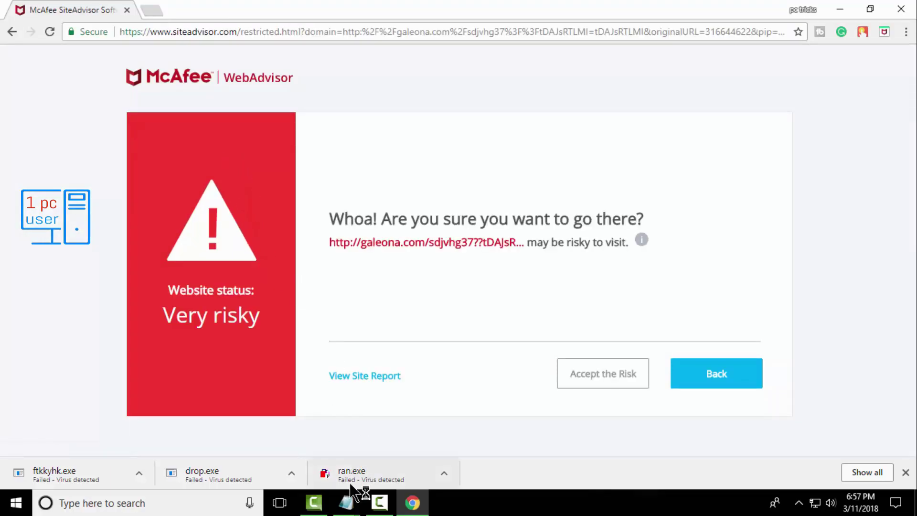
Copy brawlhalla.ru/test/abc.exe_encrypted.bin from the Notepad URL list and load it in Chrome
mouse_move(347, 501)
left_click(363, 421)
left_click_drag(58, 221, 548, 219)
right_click(459, 217)
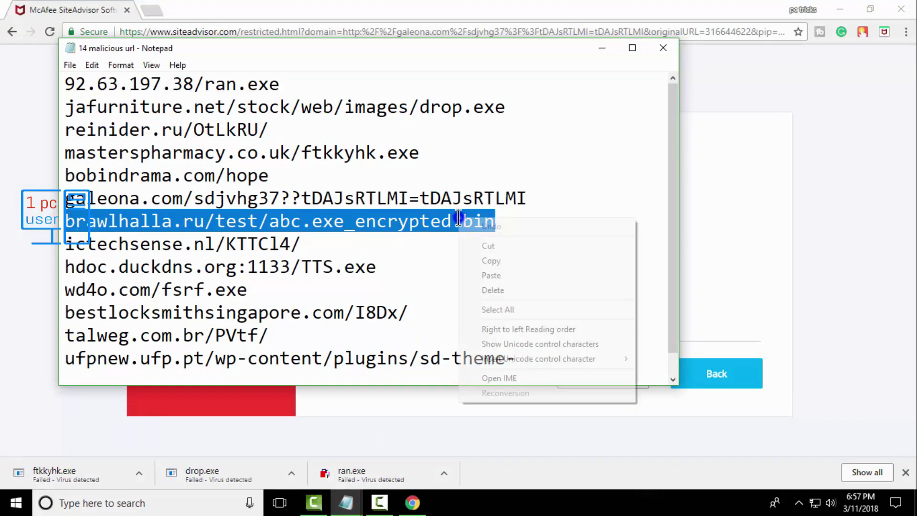
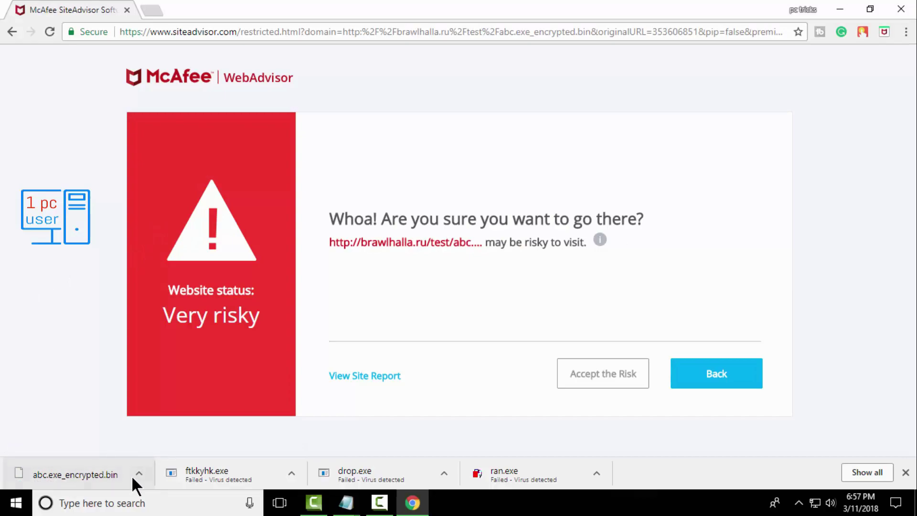
Record 1 after "Web:" in the "result" Notepad file and return to Chrome
left_click(340, 504)
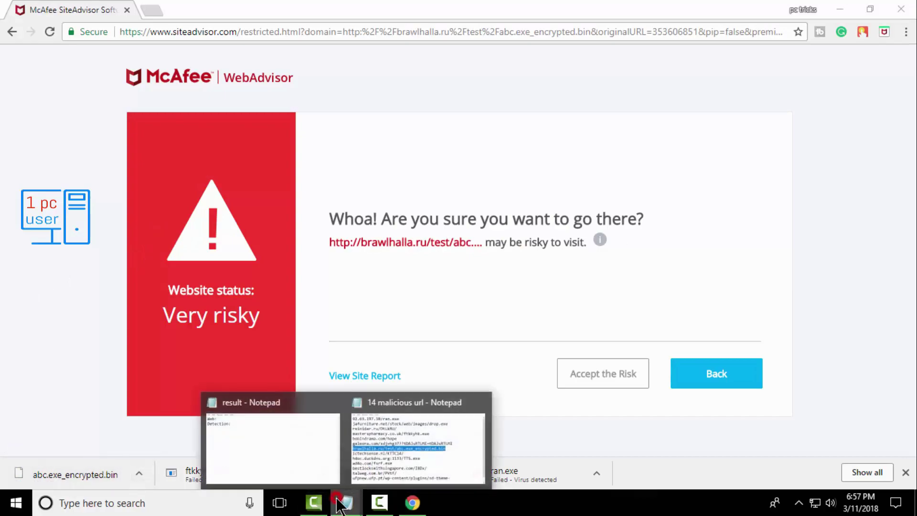
left_click(321, 444)
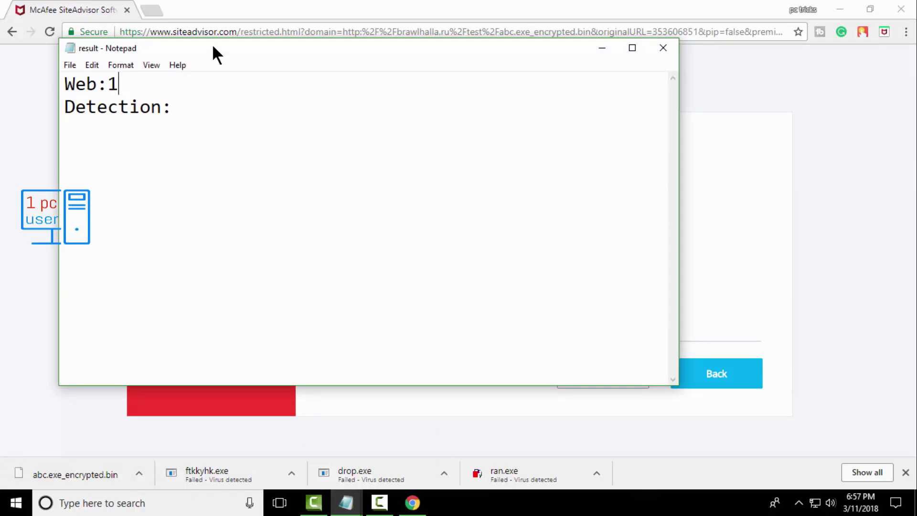
left_click(217, 10)
Copy ictechsense.nl/KTTCl4/ from the "14 malicious url" Notepad file and load it in Chrome
mouse_move(351, 500)
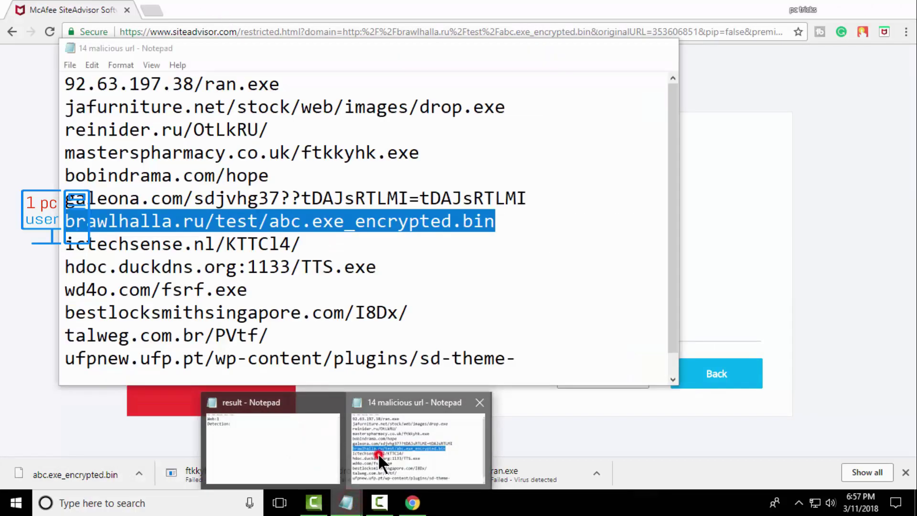
left_click(377, 452)
left_click_drag(307, 244, 65, 244)
right_click(70, 240)
left_click(96, 284)
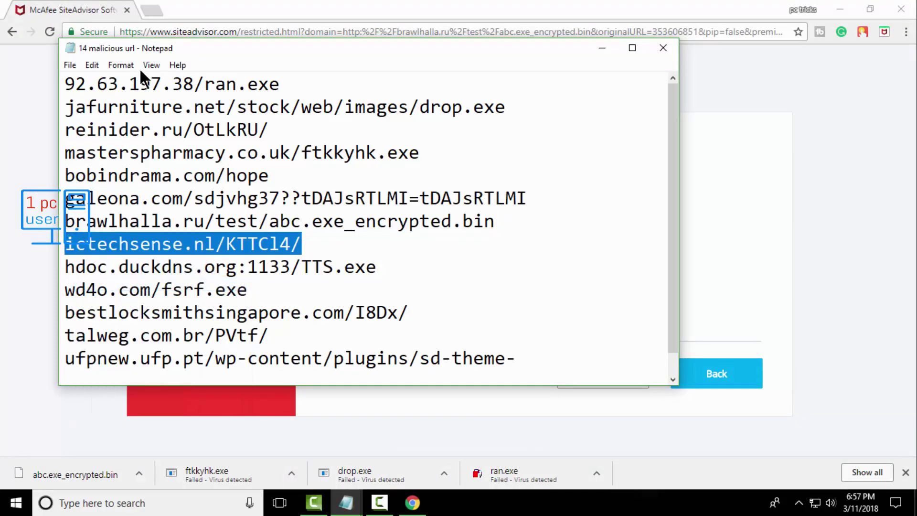
right_click(164, 30)
left_click(215, 110)
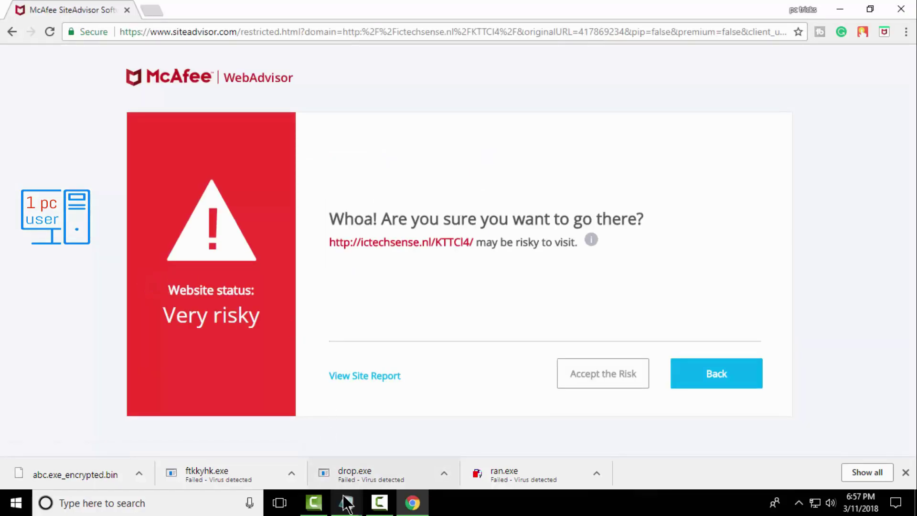
Copy hdoc.duckdns.org:1133/TTS.exe from the Notepad URL list and load it in Chrome
mouse_move(347, 504)
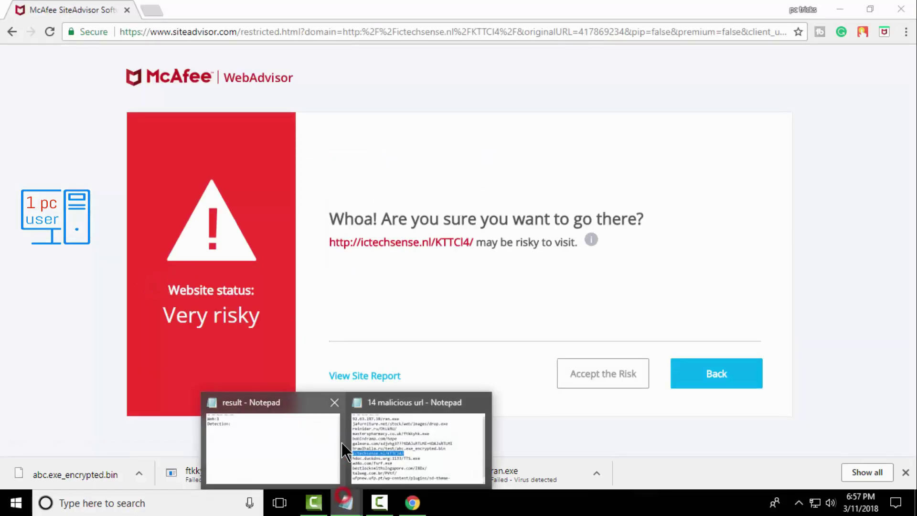
left_click(401, 444)
left_click_drag(375, 268, 52, 264)
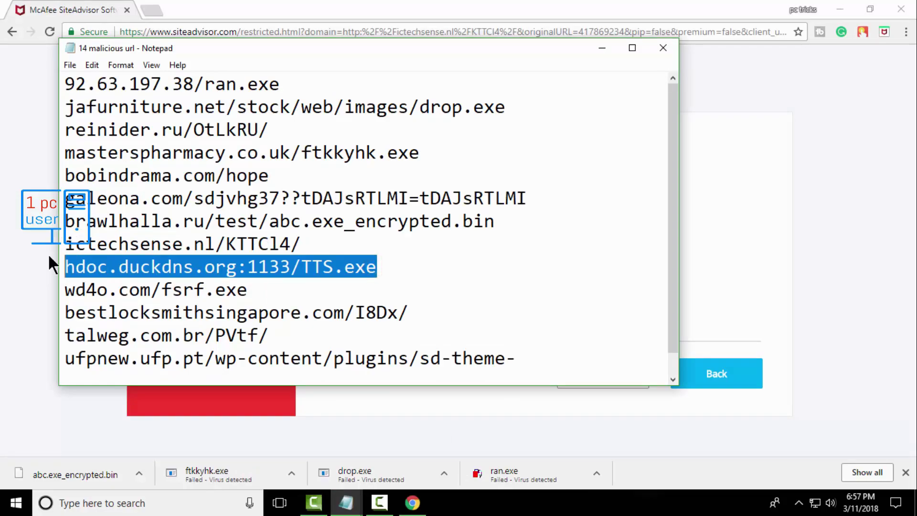
right_click(113, 258)
left_click(119, 302)
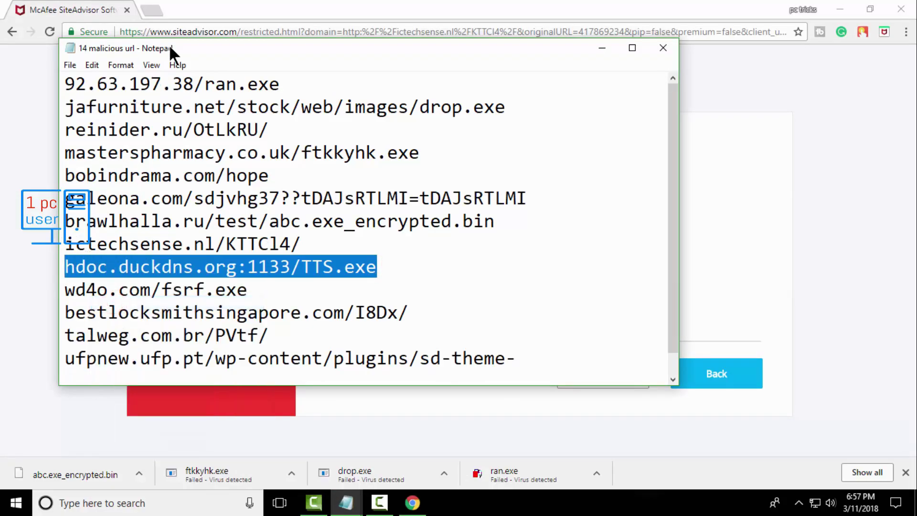
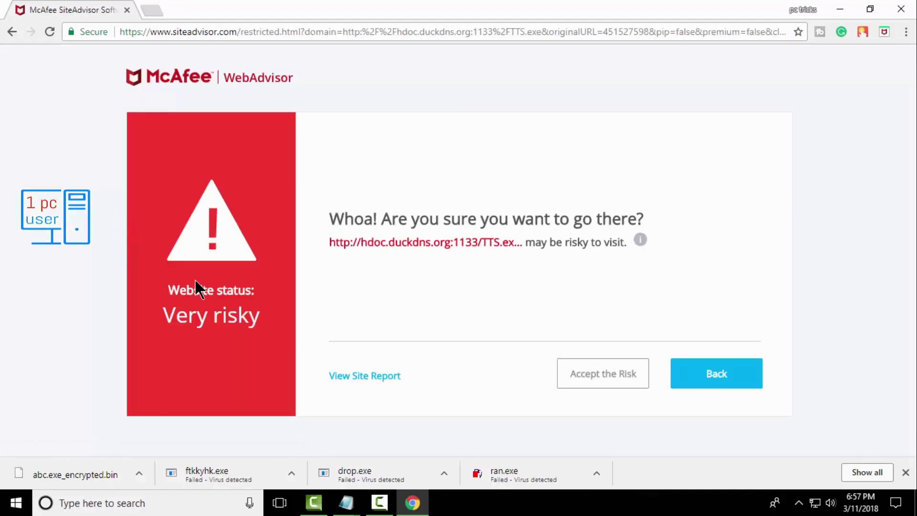
Copy wd4o.com/fsrf.exe from the malicious URL list in Notepad and load it in Chrome
mouse_move(340, 512)
left_click(421, 448)
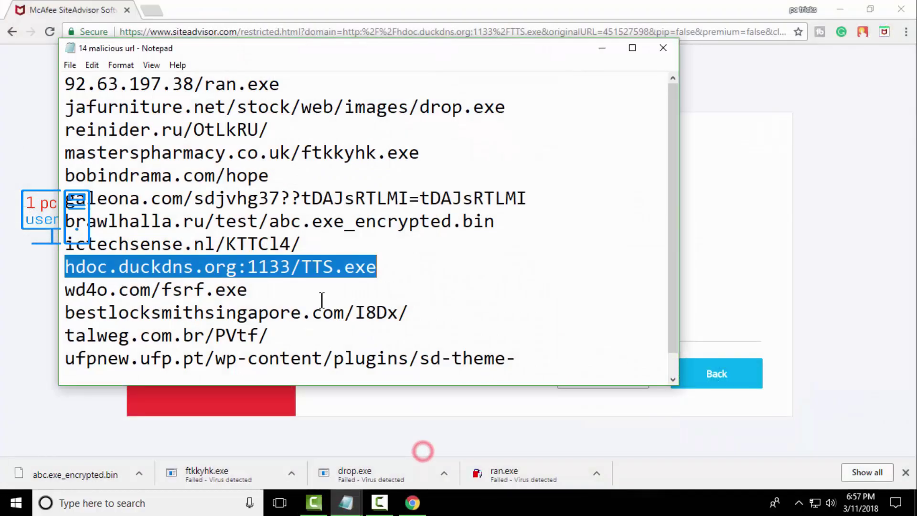
left_click(246, 290)
left_click_drag(246, 289, 66, 290)
right_click(77, 286)
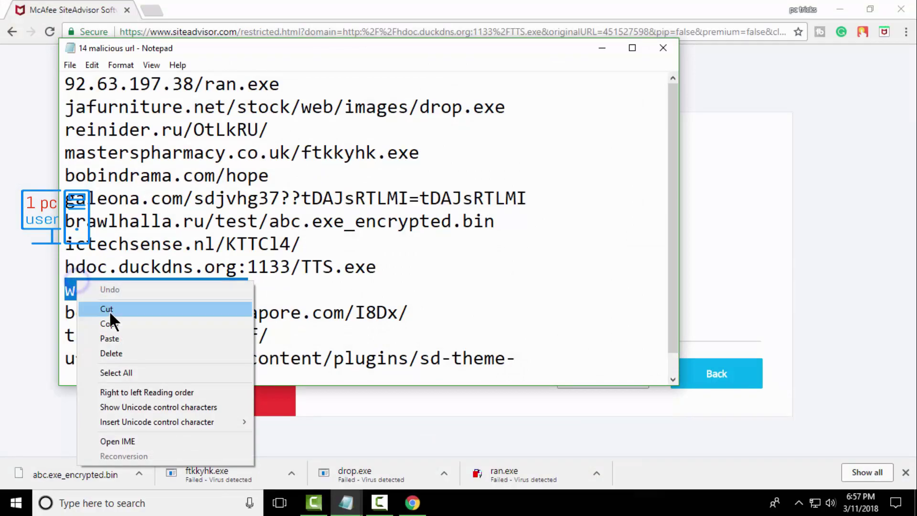
left_click(111, 320)
left_click(199, 33)
right_click(199, 33)
left_click(237, 116)
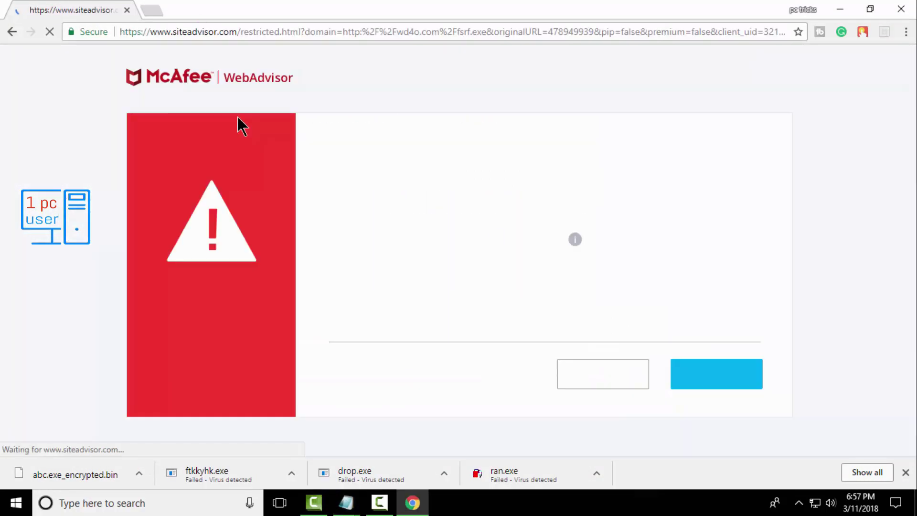
Copy bestlocksmithsingapore.com/I8Dx/ from the Notepad URL list and load it in Chrome
mouse_move(346, 502)
left_click(401, 454)
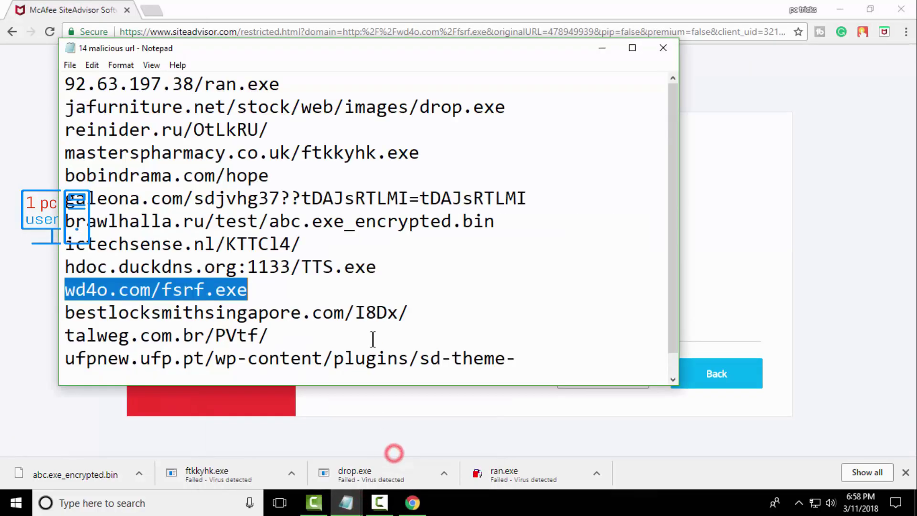
left_click_drag(409, 315, 55, 311)
right_click(82, 310)
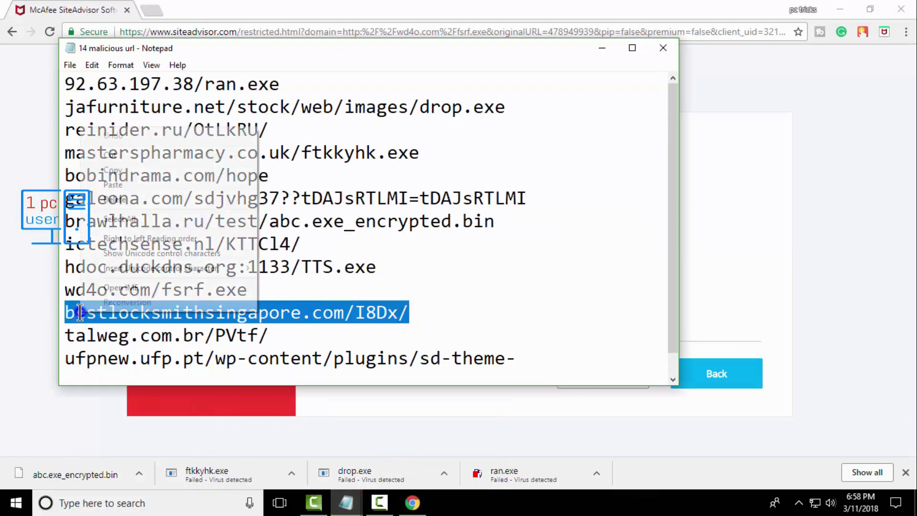
left_click(125, 167)
left_click(148, 30)
right_click(149, 31)
left_click(184, 112)
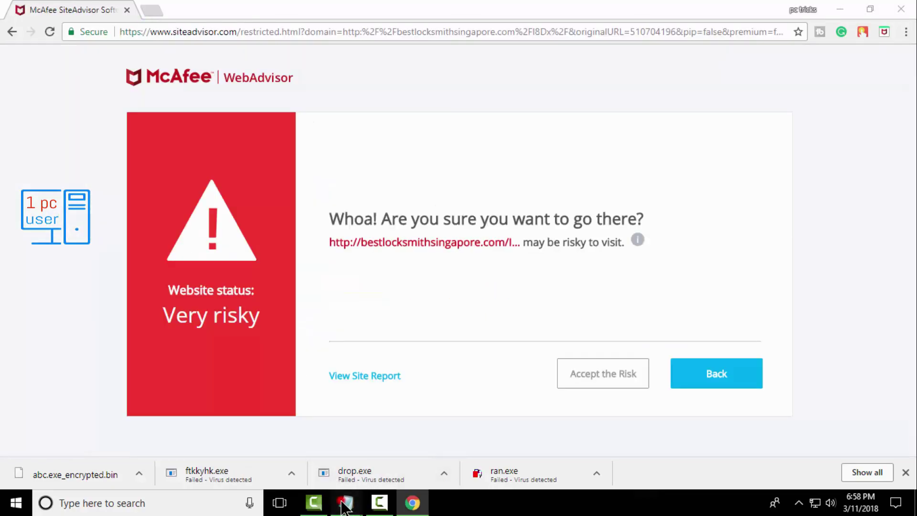
Copy talweg.com.br/PVtf/ from the malicious URL list in Notepad and load it in Chrome
mouse_move(344, 501)
left_click(416, 444)
left_click_drag(286, 337, 57, 343)
right_click(80, 340)
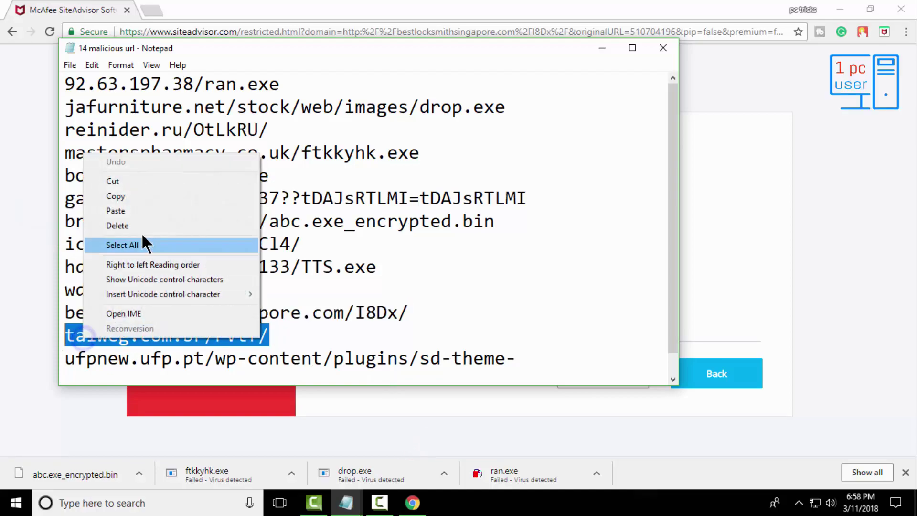
left_click(147, 197)
left_click(215, 32)
right_click(220, 32)
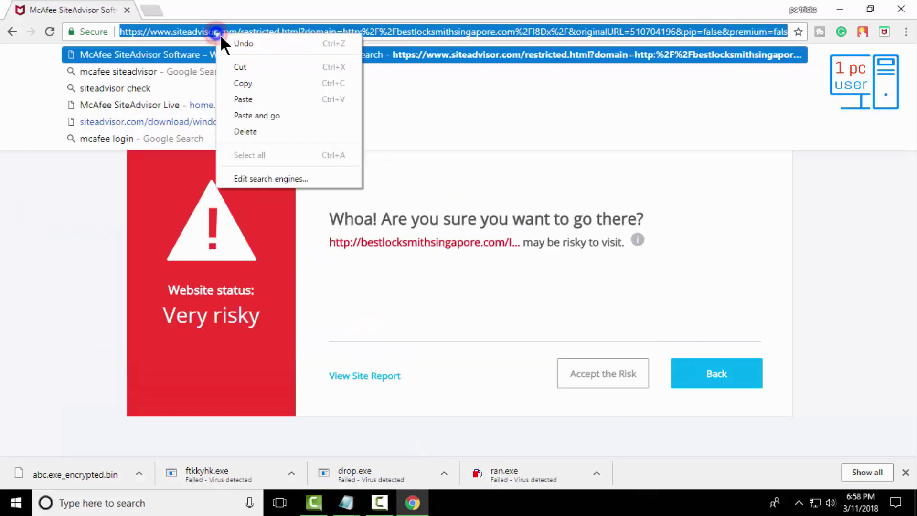
left_click(256, 117)
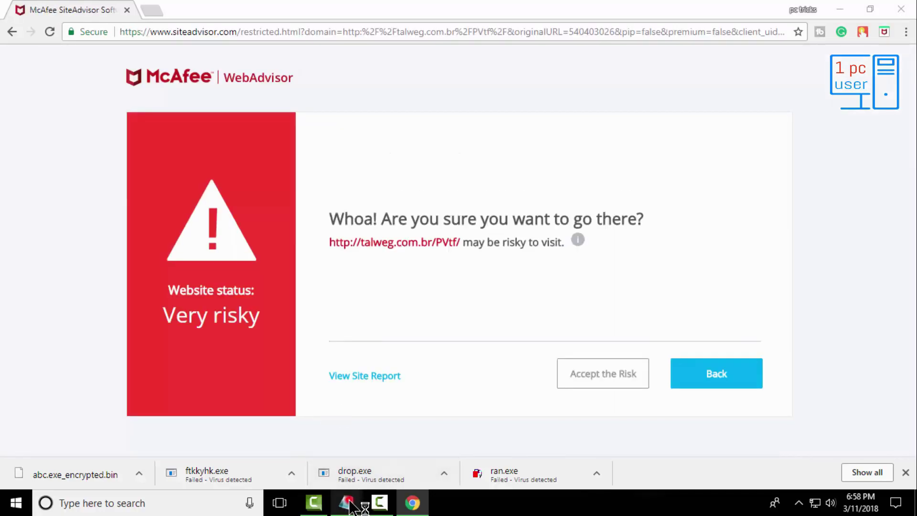
Copy the last listed address, ufpnew.ufp.pt/wp-content/plugins/sd-theme-functions/m94fq/, from Notepad and load it in Chrome
mouse_move(346, 502)
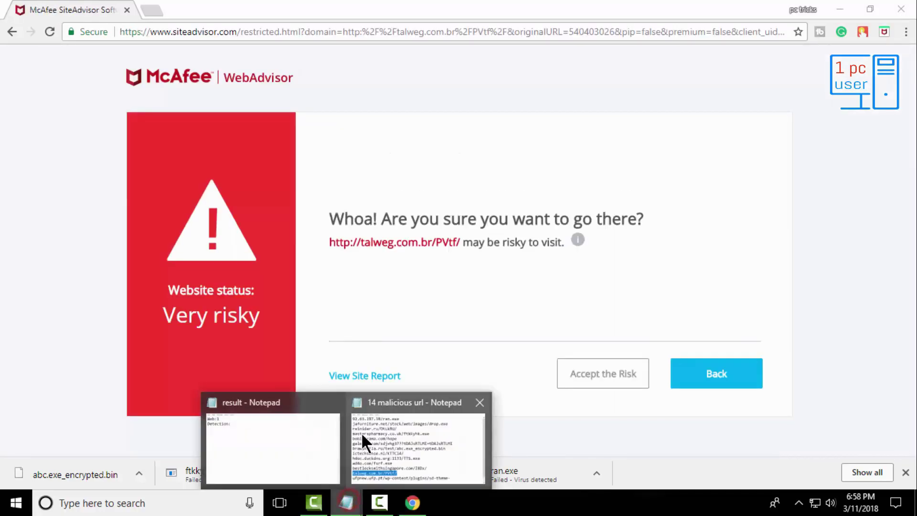
left_click(399, 437)
scroll(410, 359, "down", 1)
left_click(525, 332)
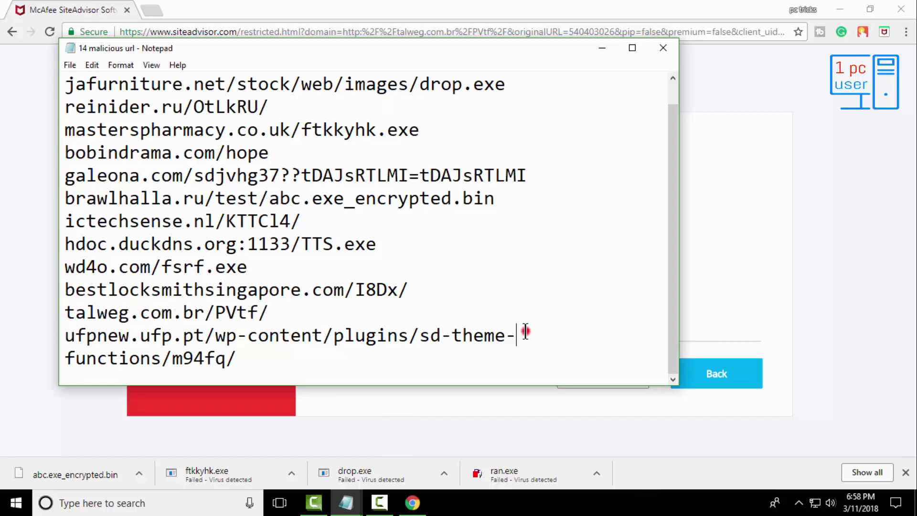
left_click_drag(65, 340, 249, 364)
right_click(225, 337)
left_click(256, 195)
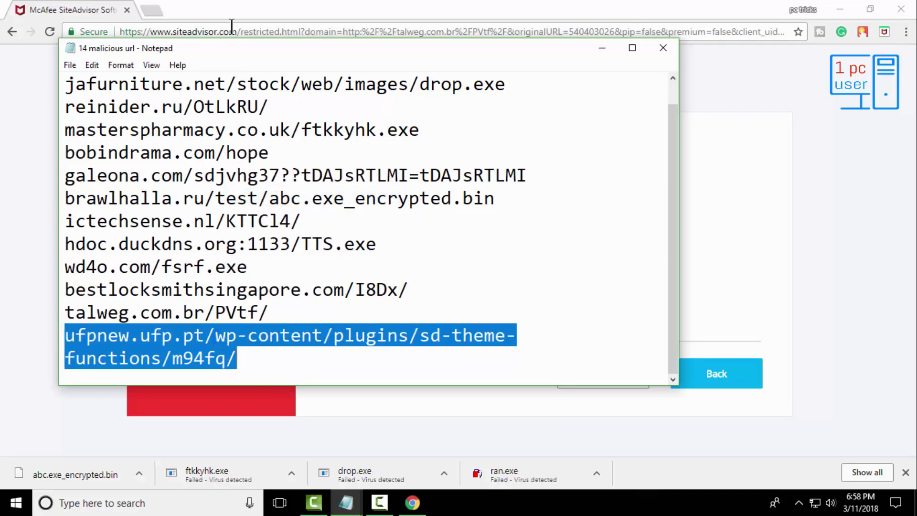
left_click(234, 29)
right_click(234, 28)
left_click(274, 110)
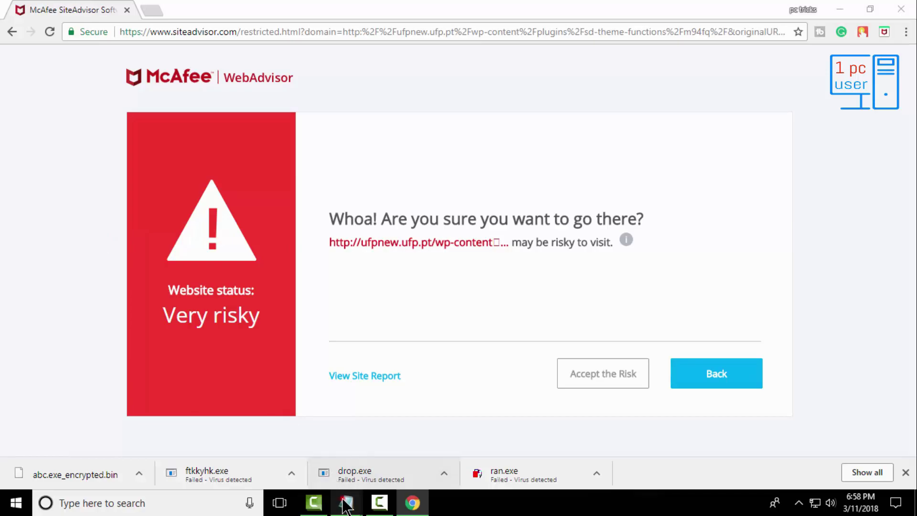
Bring up the malicious URL list once more, minimize it, and close Calculator so only the result note stays open
mouse_move(346, 503)
left_click(393, 440)
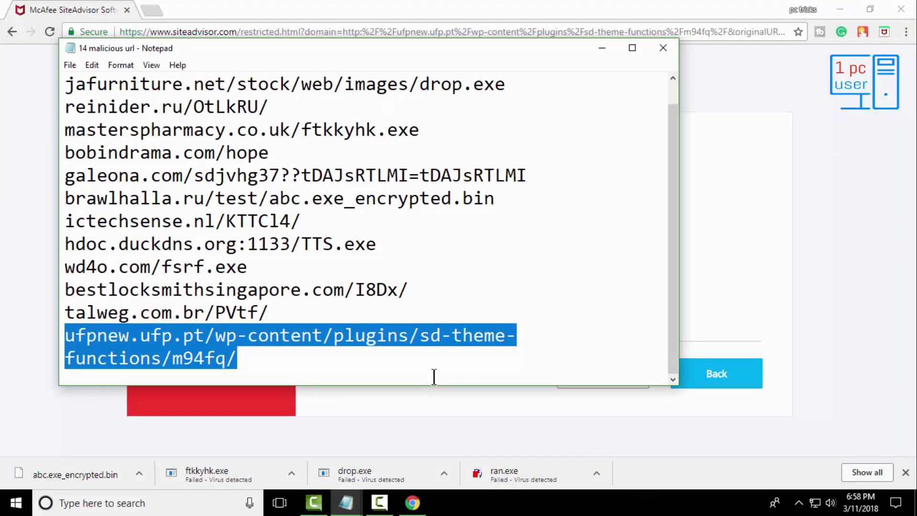
left_click(603, 47)
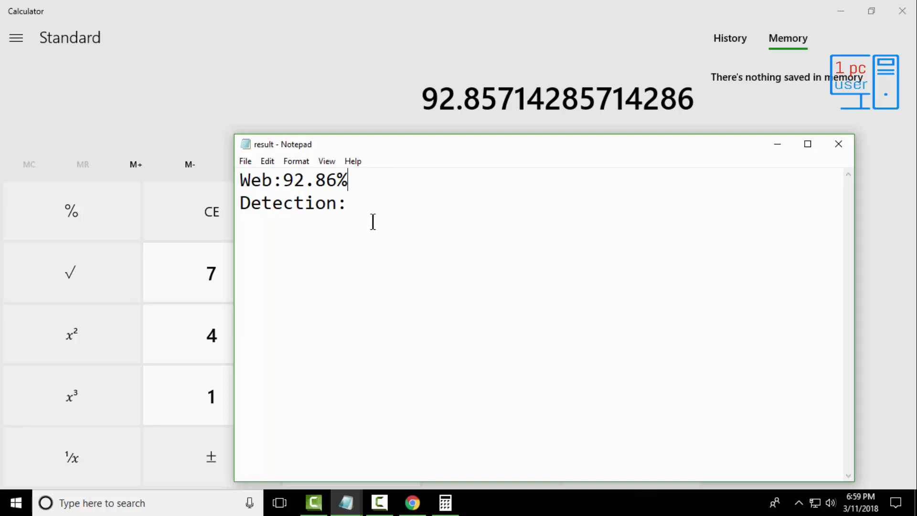
left_click(901, 10)
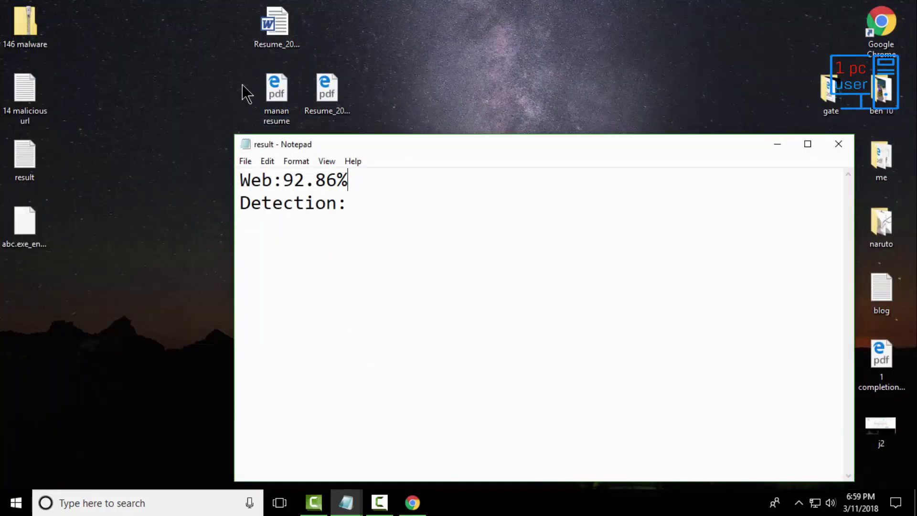
Turn off Real-Time Scanning in McAfee Total Protection with resumption in 15 minutes, and close McAfee
left_click(797, 502)
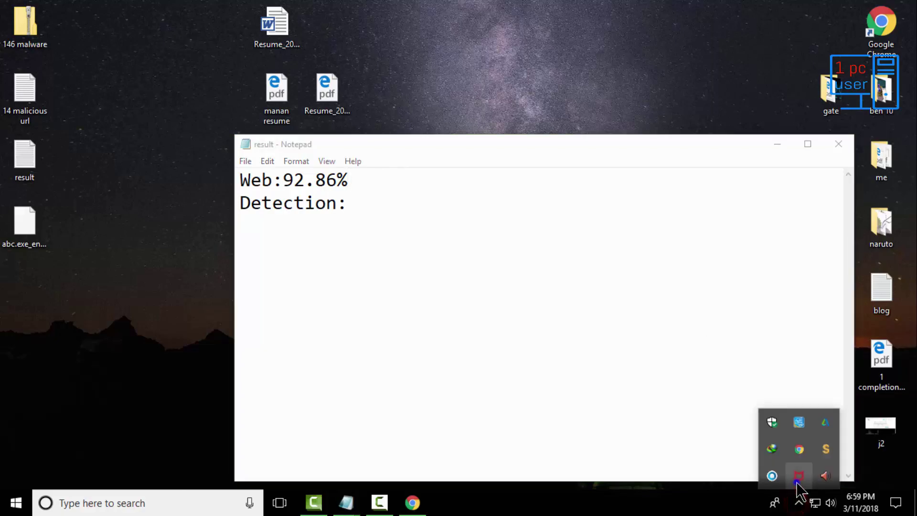
right_click(796, 480)
mouse_move(793, 397)
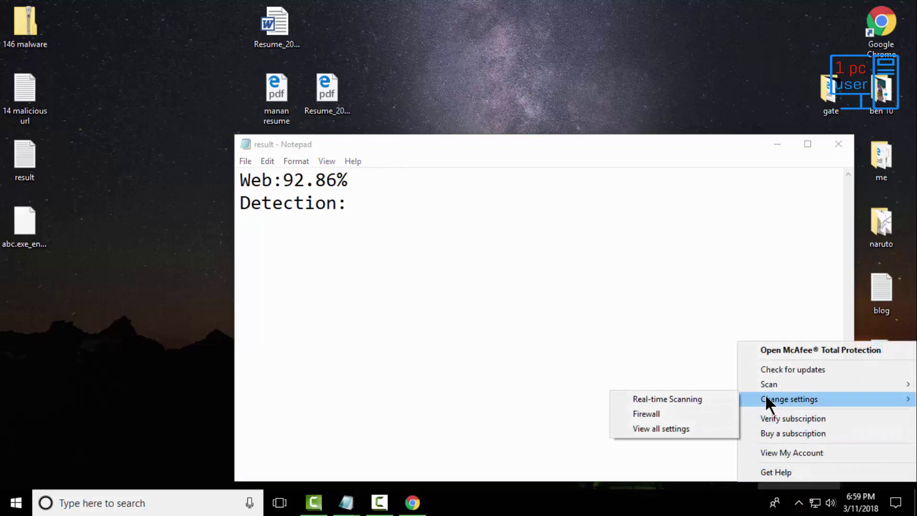
left_click(708, 399)
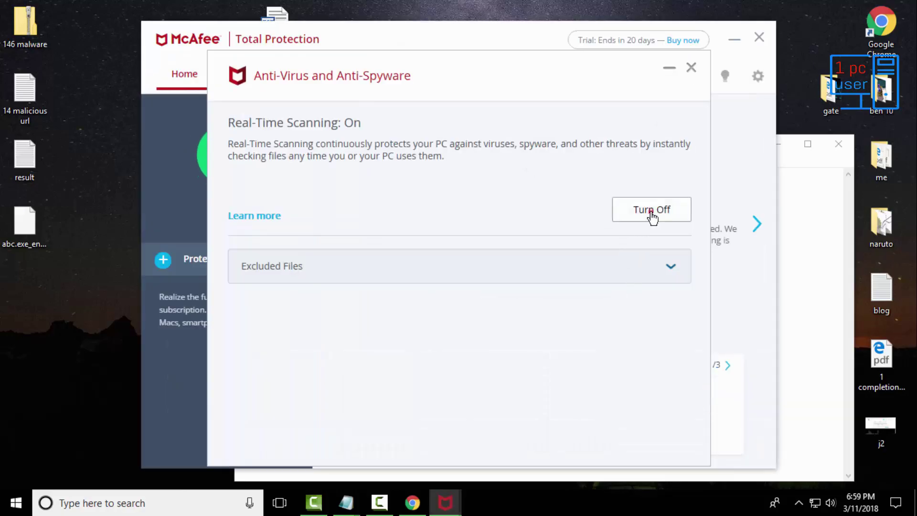
left_click(652, 213)
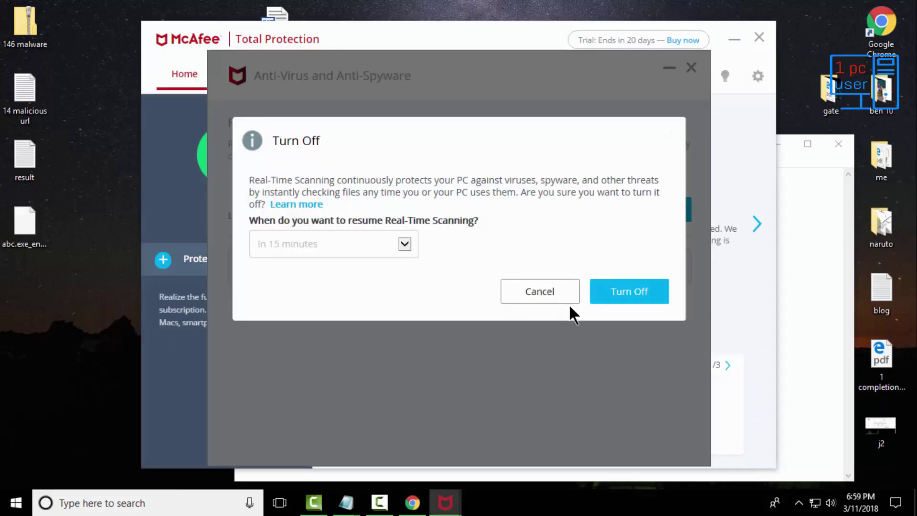
left_click(615, 293)
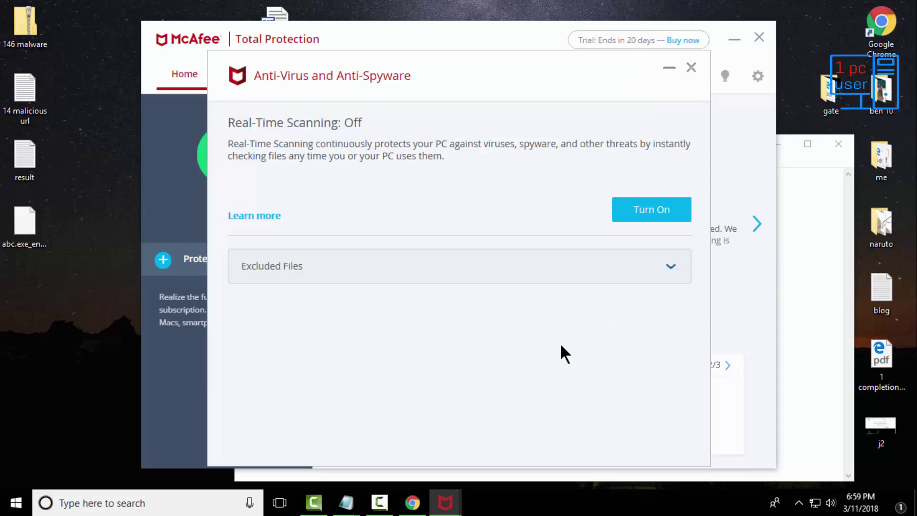
left_click(691, 67)
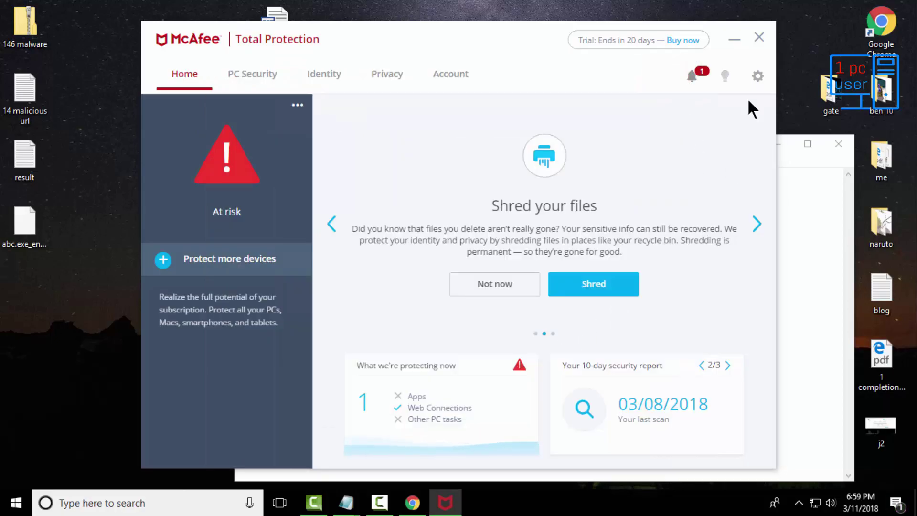
left_click(762, 41)
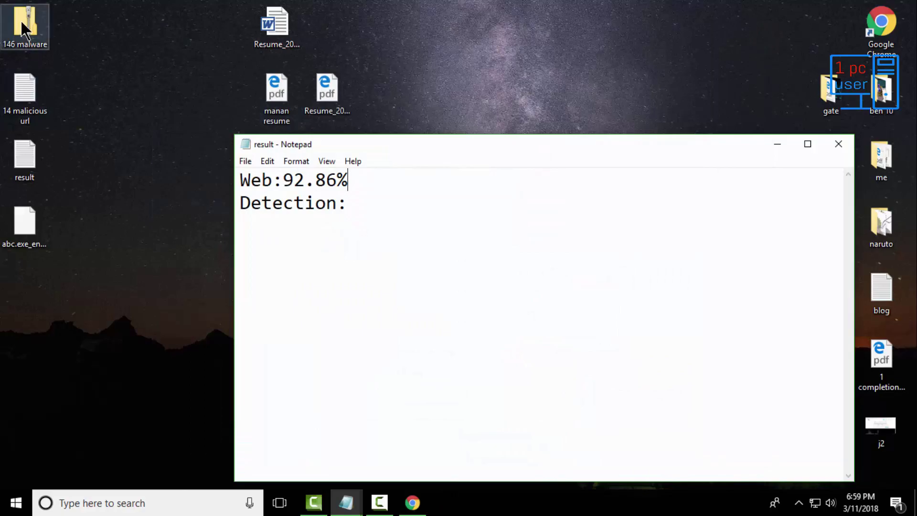
Extract the 146 malware archive onto the desktop with 7-Zip and delete the encrypted abc.exe file from the desktop
right_click(21, 19)
mouse_move(82, 64)
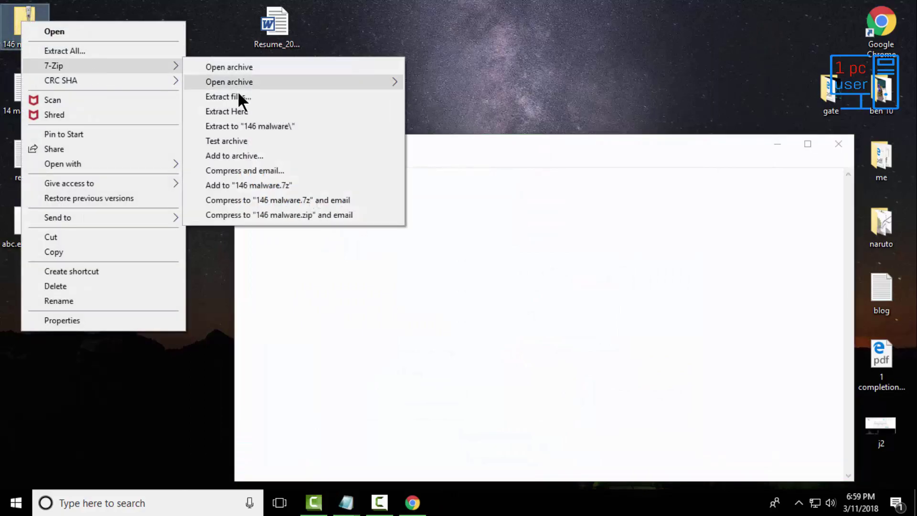
left_click(251, 111)
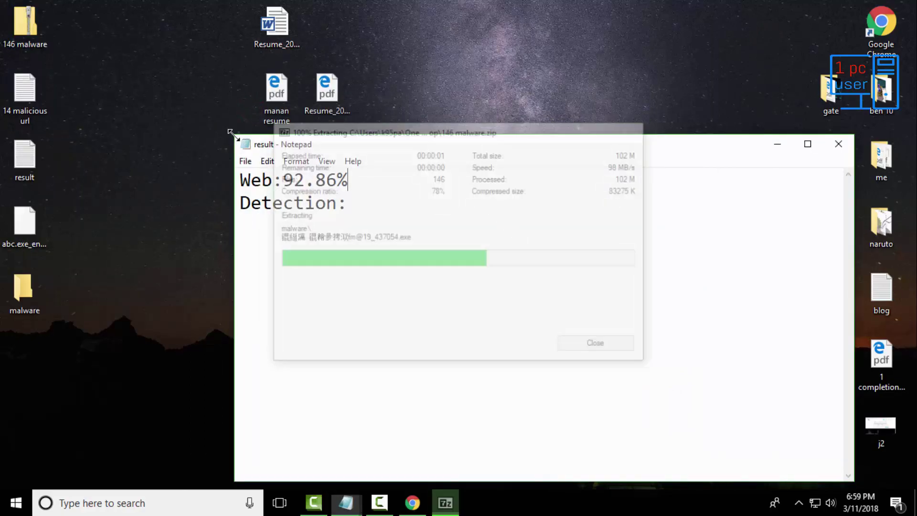
right_click(22, 228)
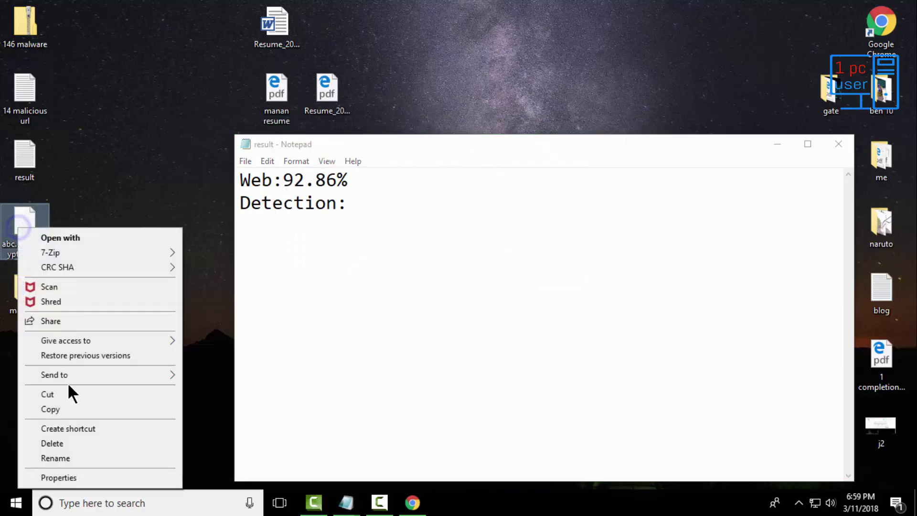
left_click(65, 440)
Check the contents of the extracted malware folder and start a McAfee scan of that folder
double_click(43, 302)
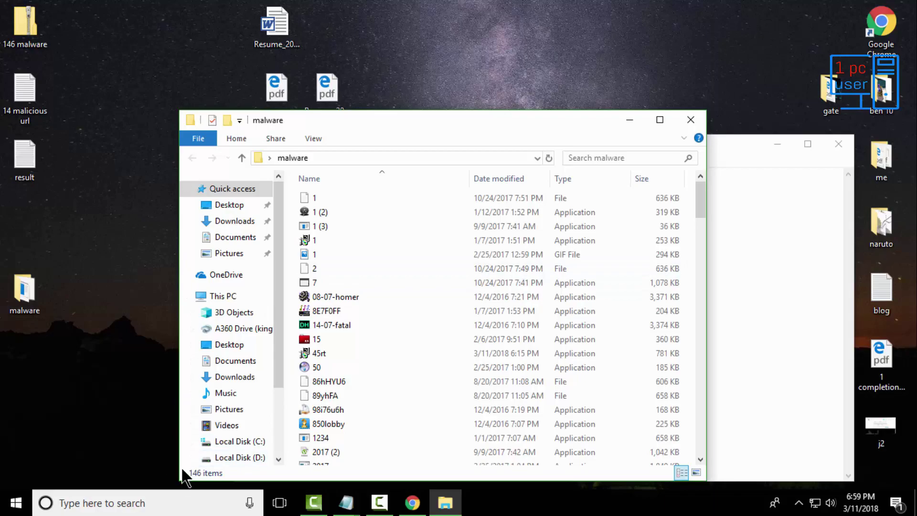
left_click(693, 120)
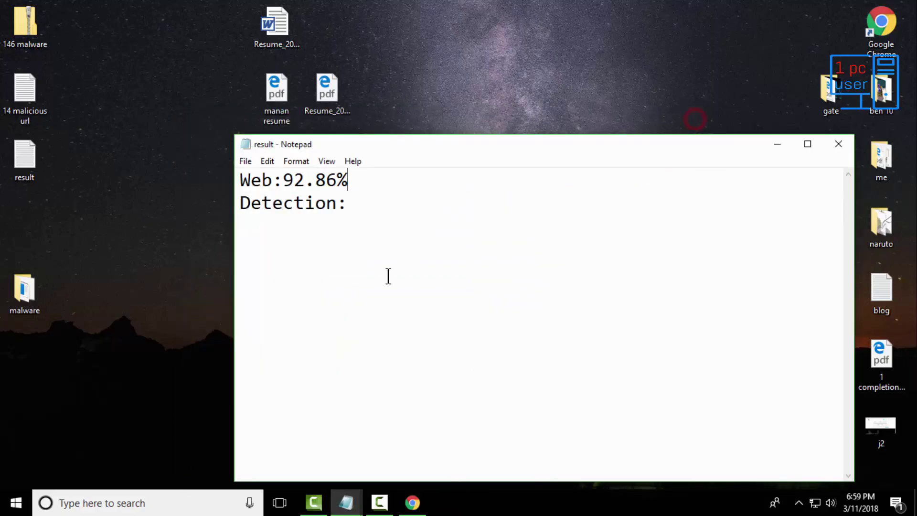
right_click(20, 290)
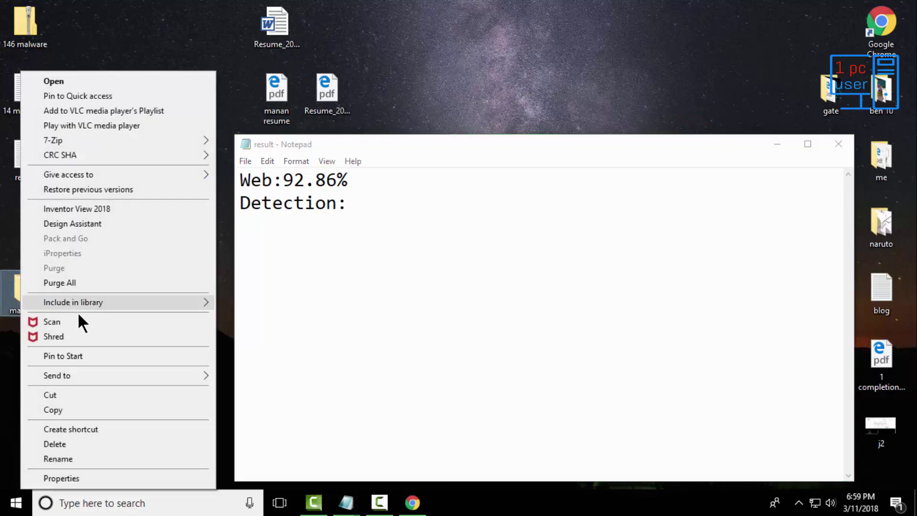
left_click(94, 323)
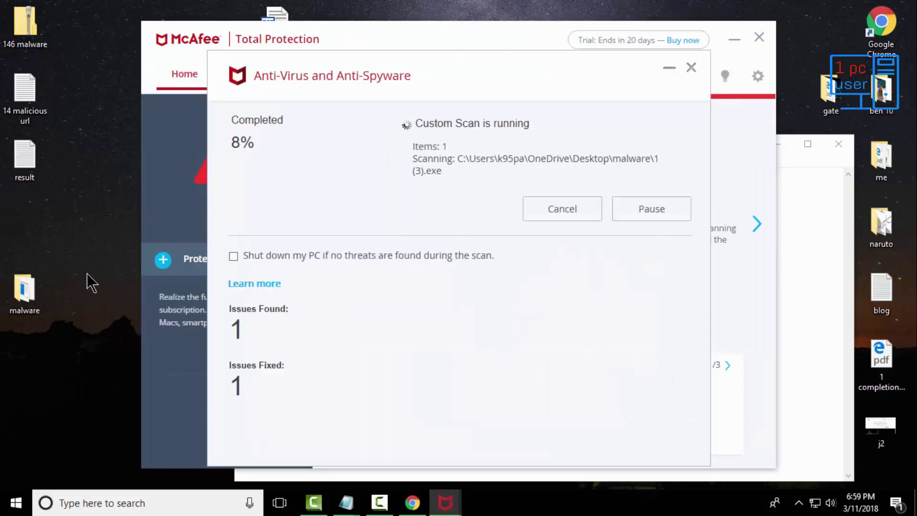
Examine the CPU and memory use of the McAfee processes in Task Manager during the scan, and close it
right_click(590, 501)
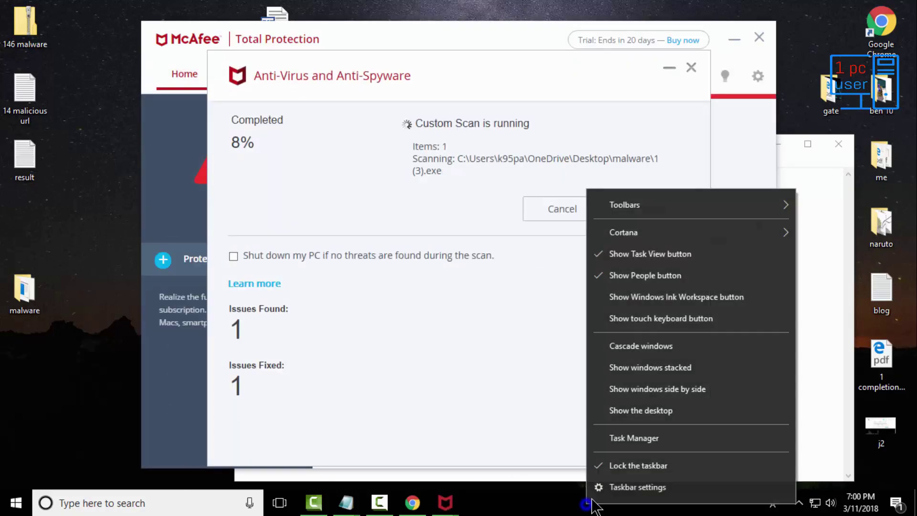
left_click(628, 437)
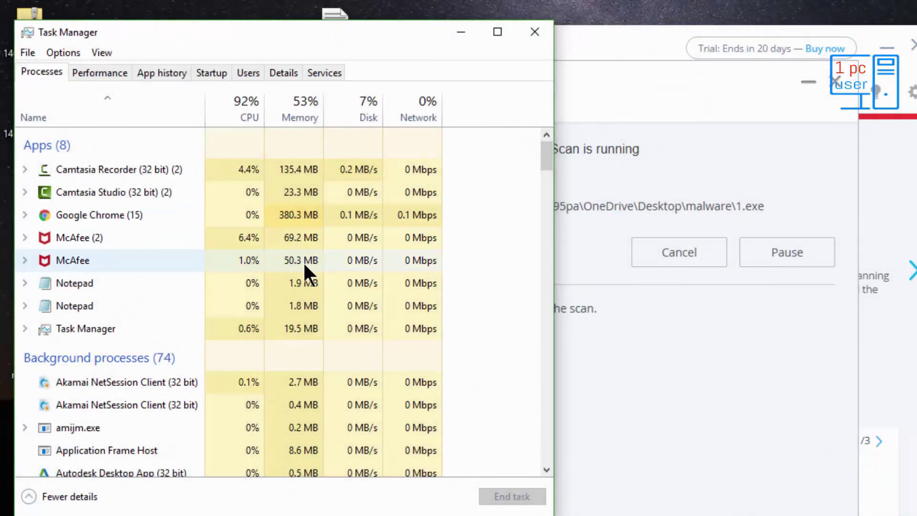
scroll(442, 267, "down", 4)
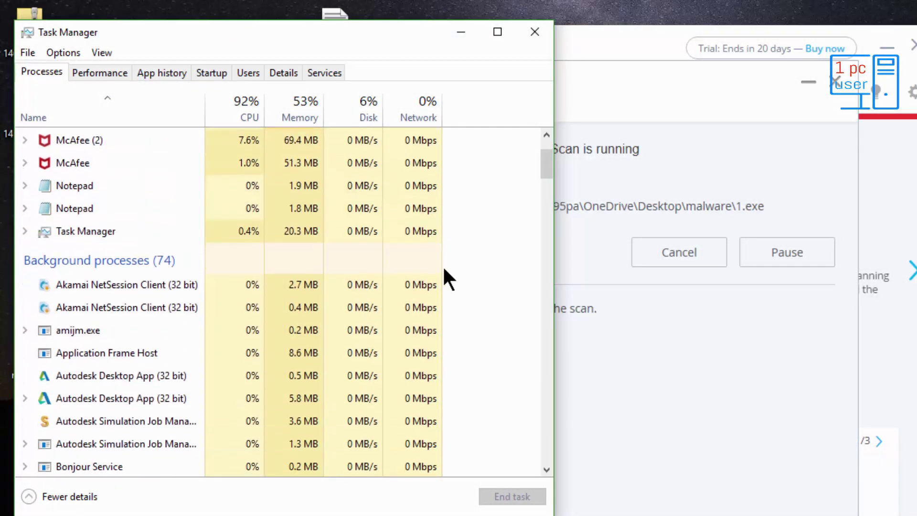
scroll(444, 269, "down", 7)
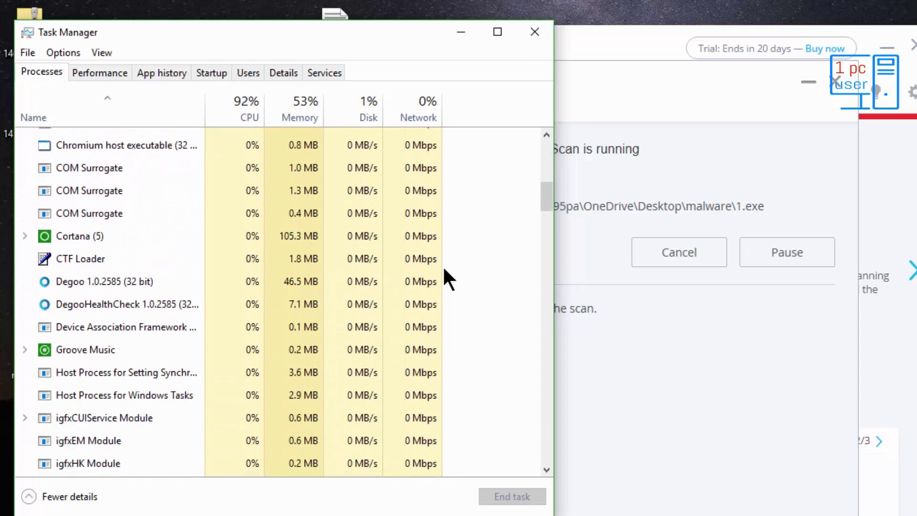
scroll(442, 265, "down", 1)
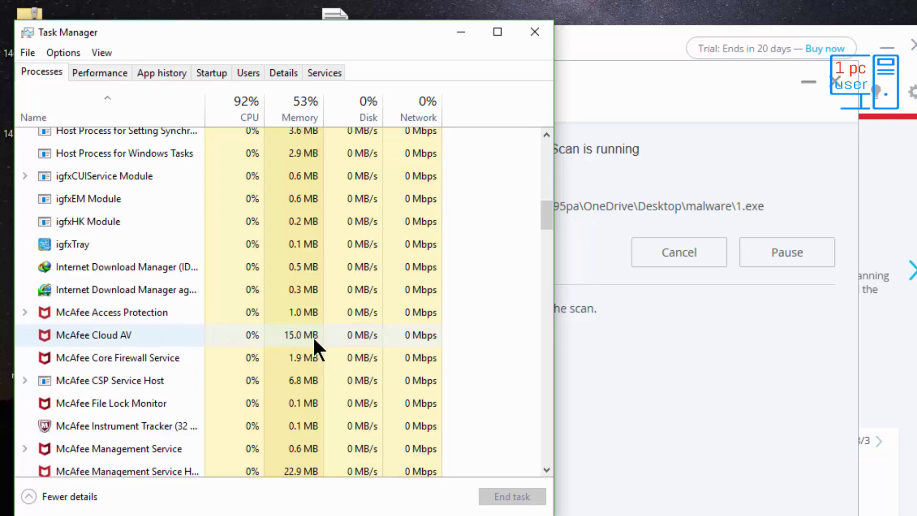
scroll(325, 412, "down", 1)
scroll(323, 408, "down", 1)
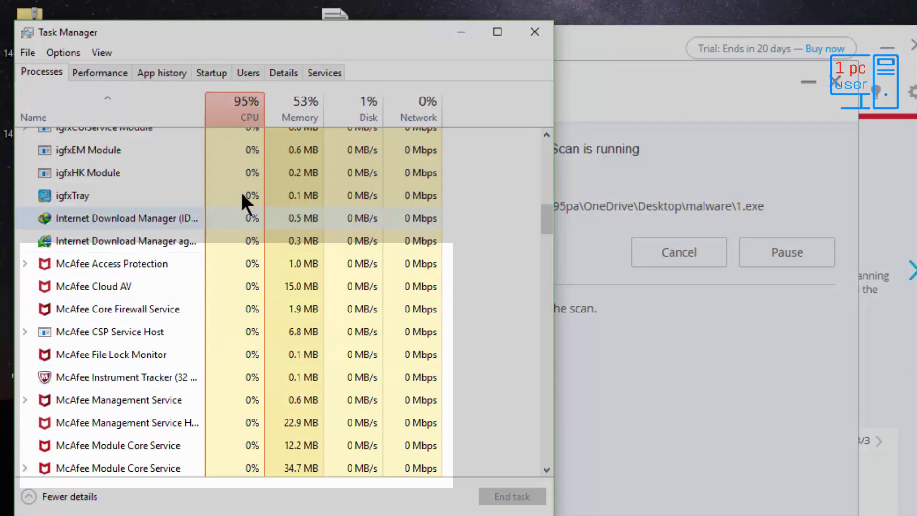
scroll(237, 109, "up", 1)
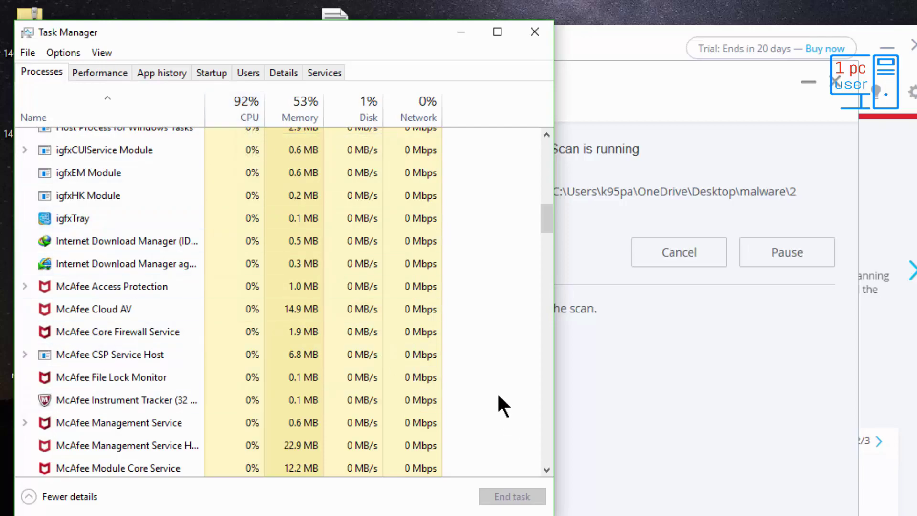
scroll(495, 384, "down", 1)
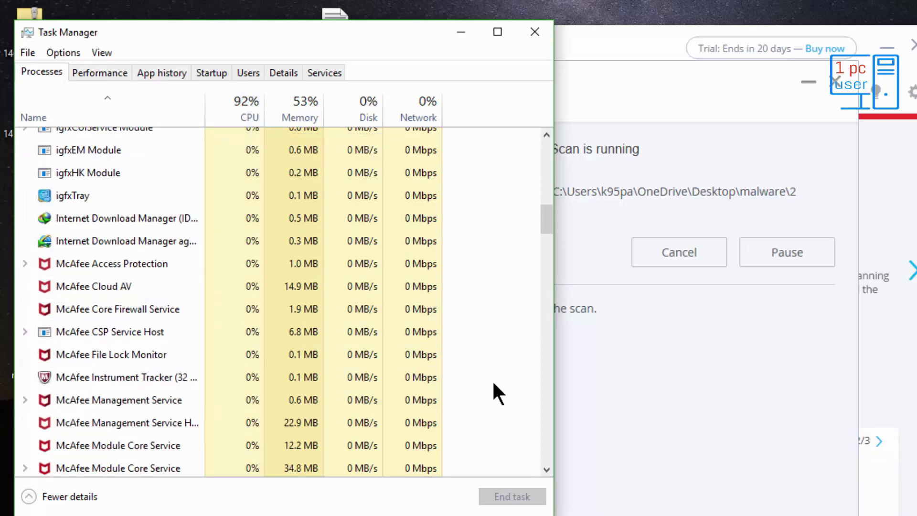
left_click_drag(547, 213, 547, 144)
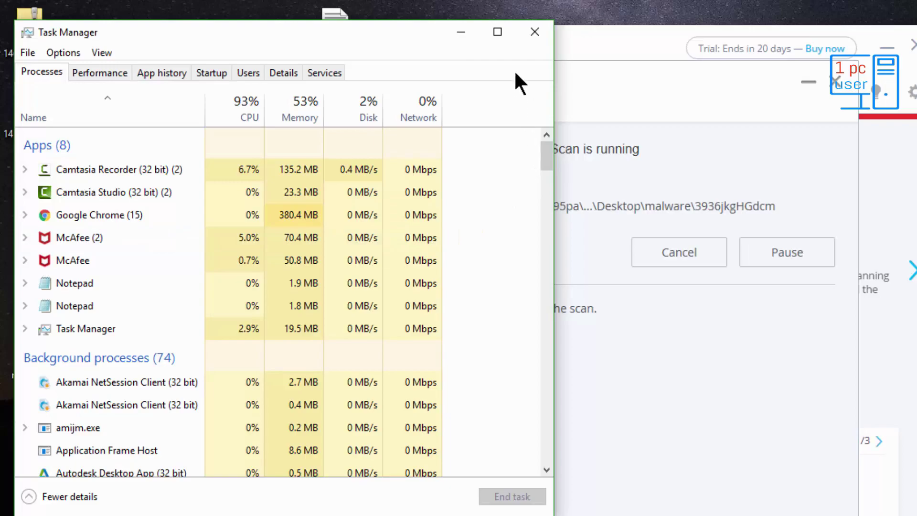
left_click(534, 34)
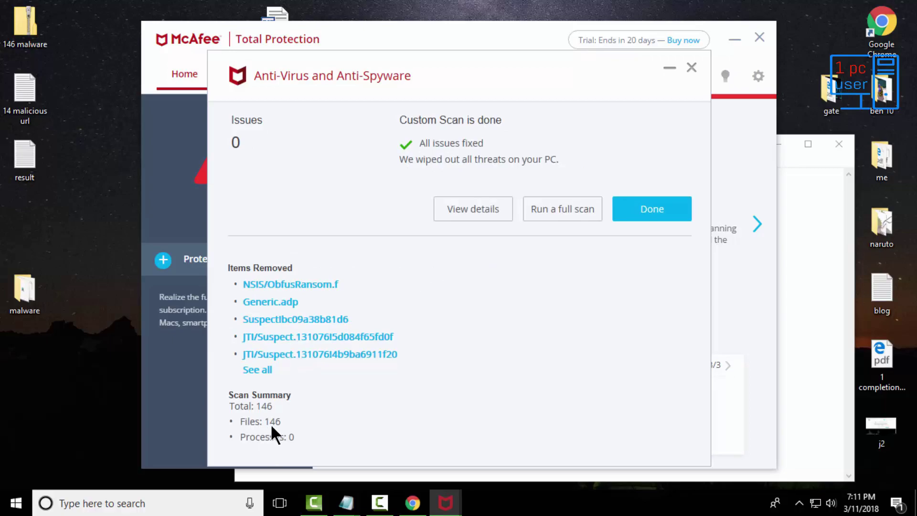
Review the details of the finished custom scan, including scanned and detected files, and close McAfee
left_click(454, 217)
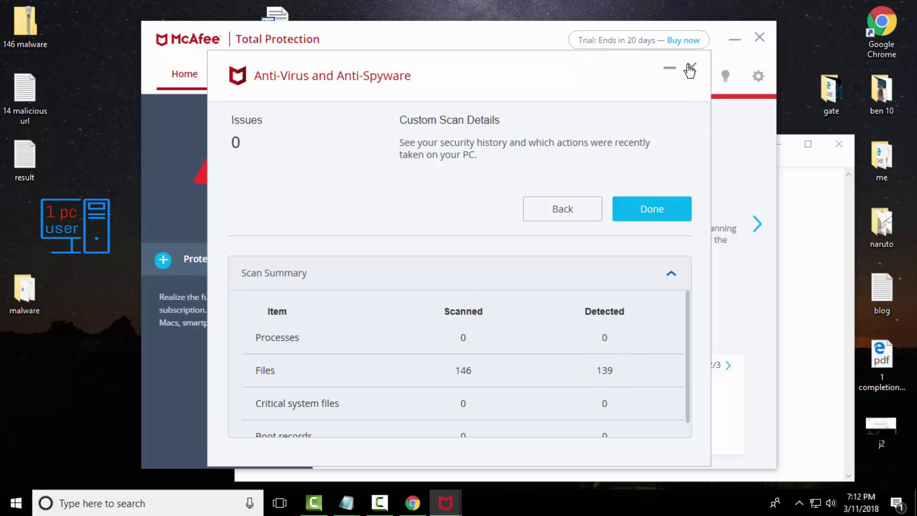
left_click(443, 39)
left_click(531, 287)
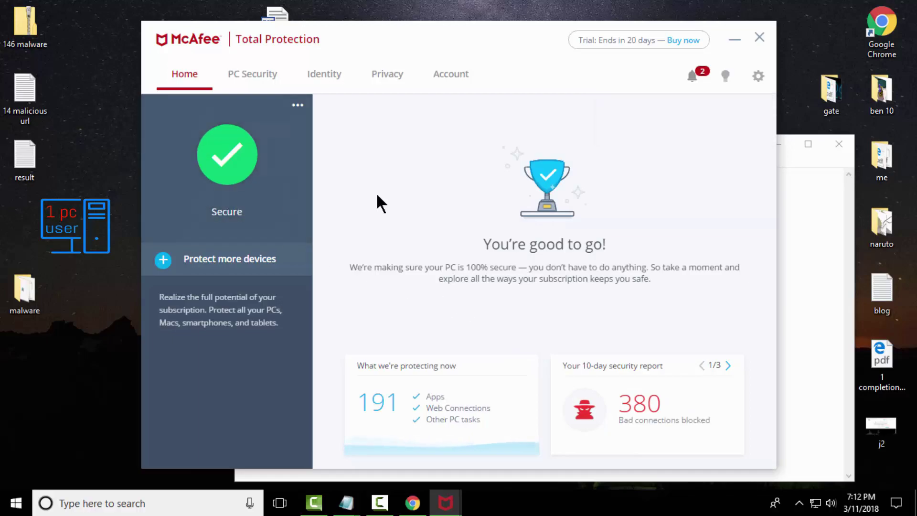
left_click(760, 38)
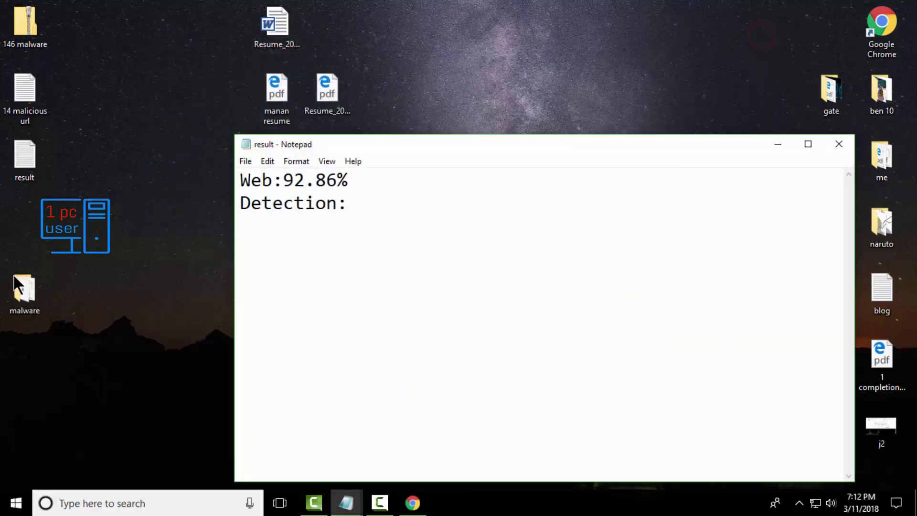
Rescan all files remaining in the malware folder with McAfee and close McAfee once the scan is done
double_click(19, 292)
left_click(444, 393)
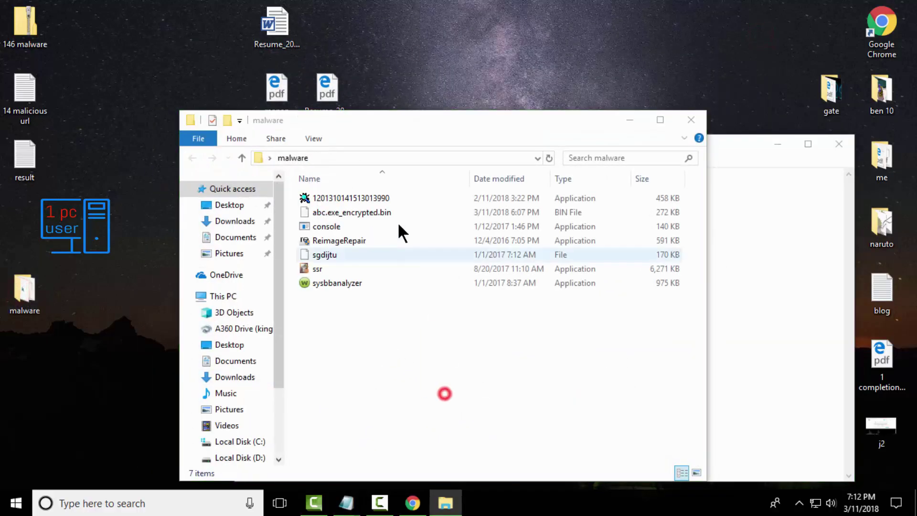
left_click_drag(429, 324, 379, 196)
right_click(377, 195)
left_click(424, 240)
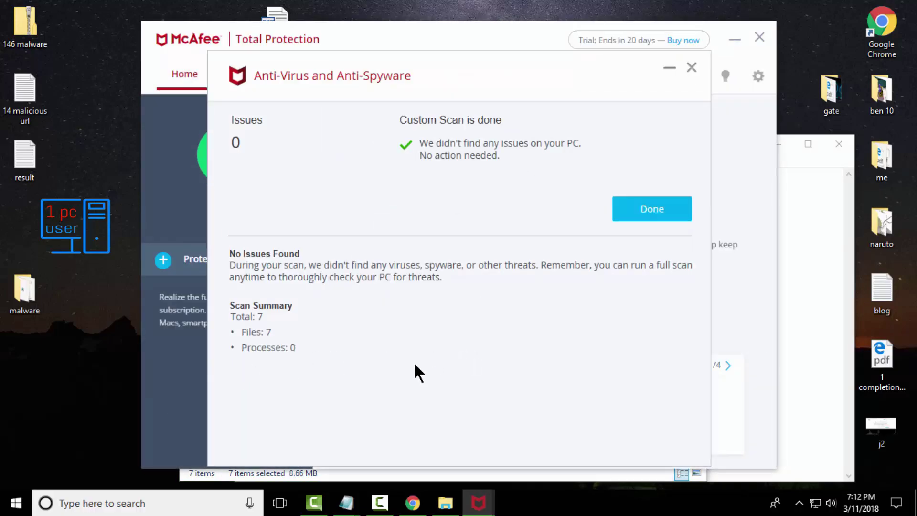
left_click(691, 68)
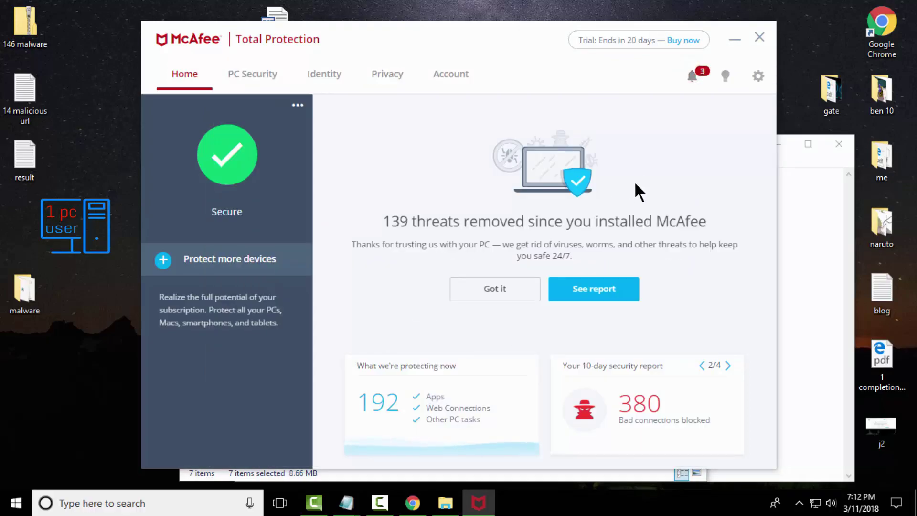
left_click(499, 287)
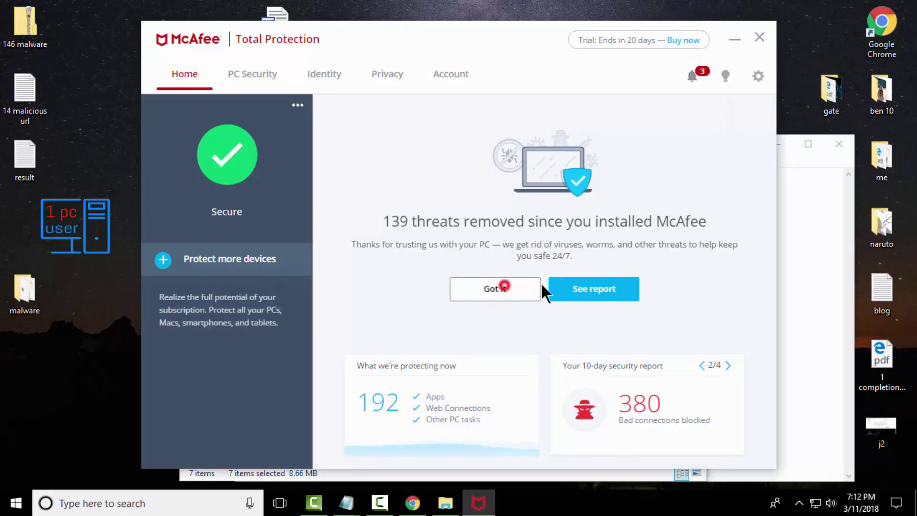
left_click(760, 38)
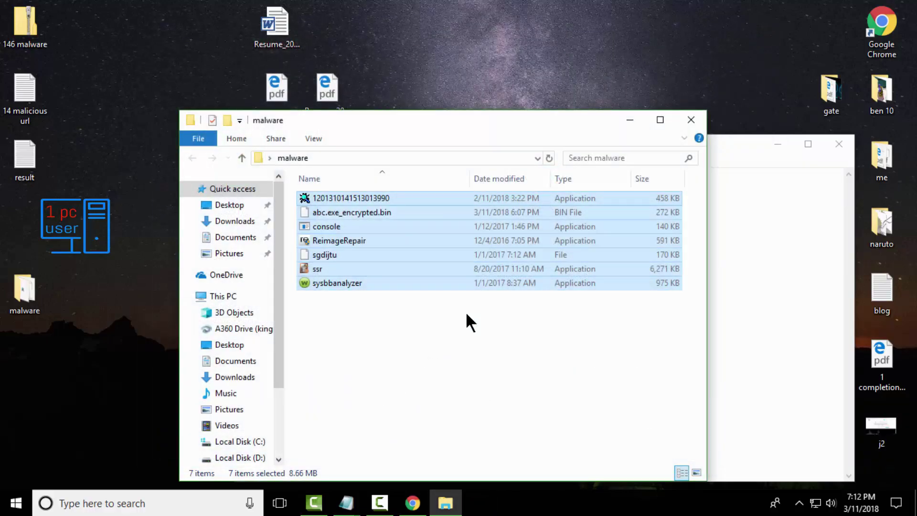